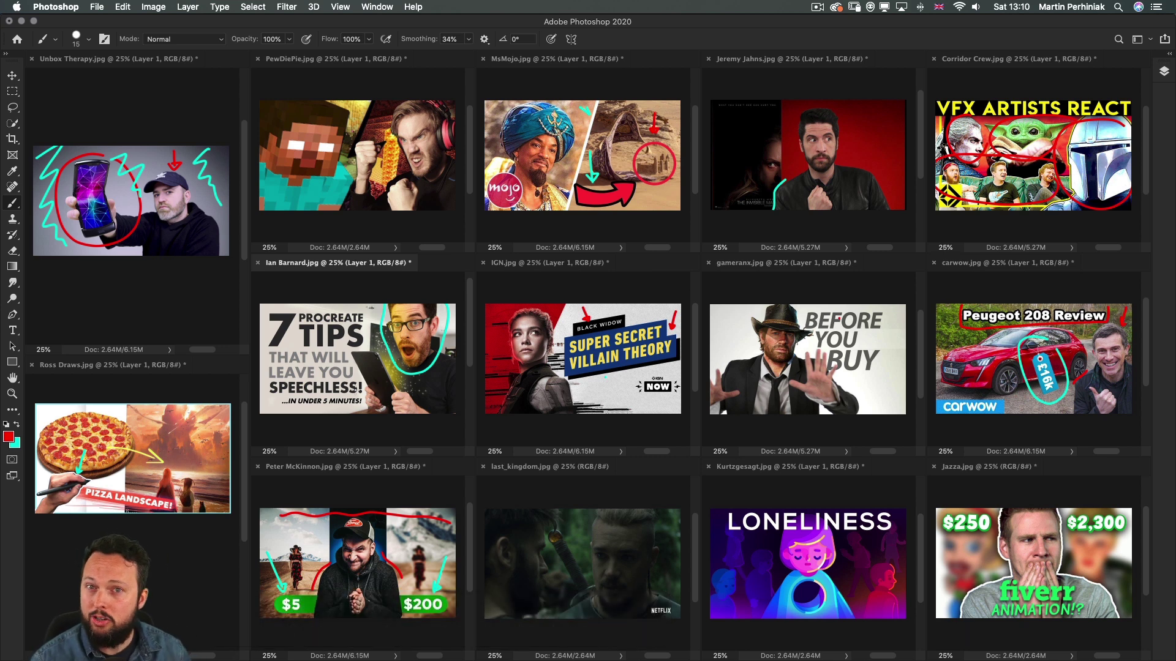
Step: Make last_kingdom.jpg the active document among the tiled example thumbnails
left_click(619, 521)
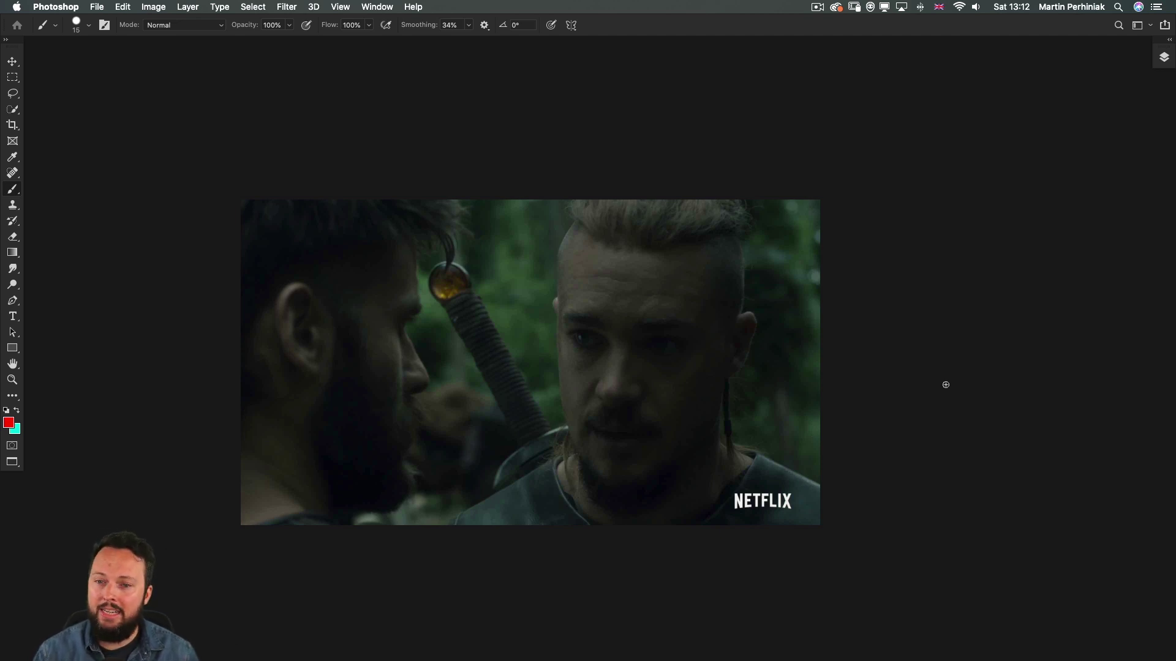
Step: Bring up the Filter menu for the last_kingdom.jpg frame
left_click(283, 6)
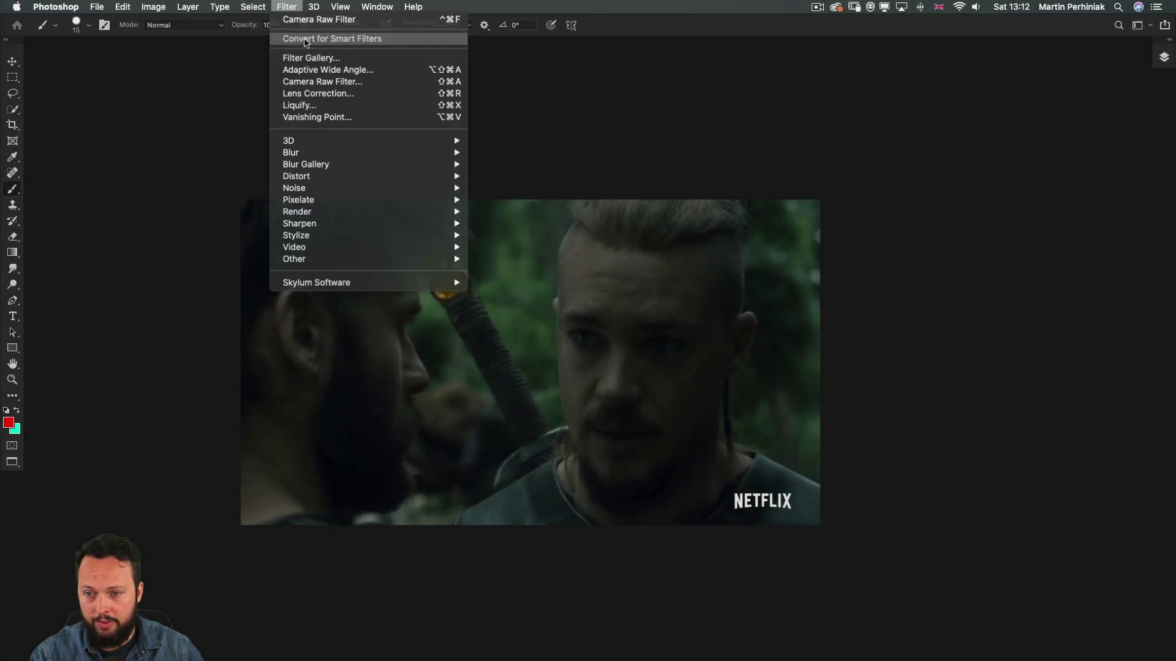
Step: Convert last_kingdom.jpg for smart filters and launch the Camera Raw Filter on it
left_click(298, 36)
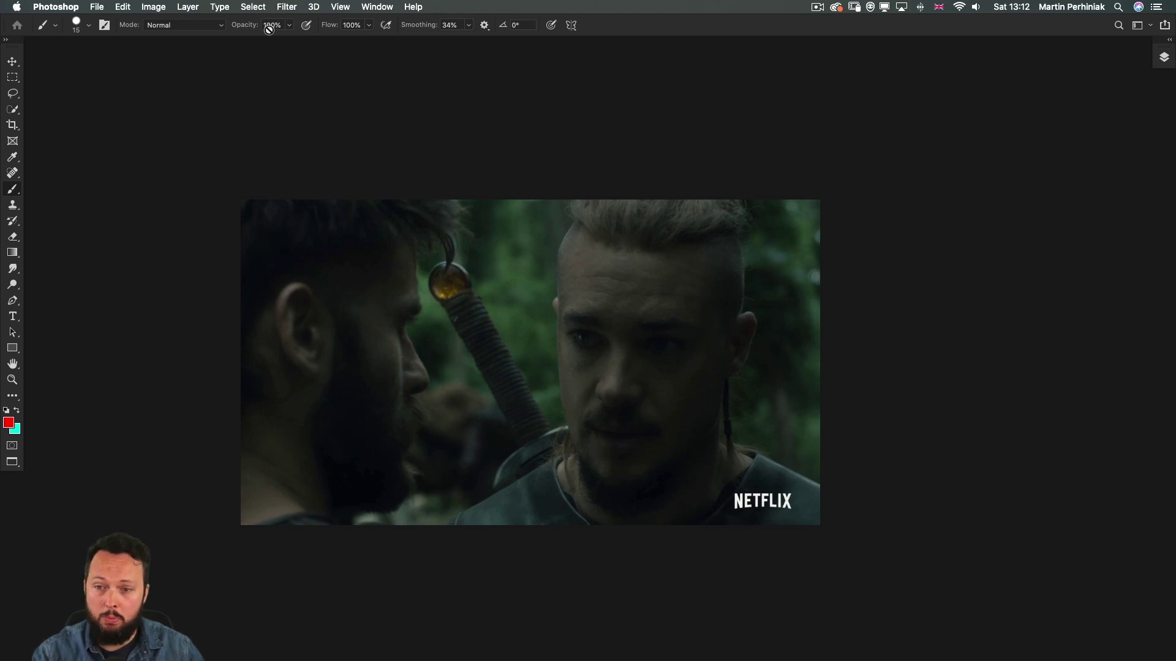
left_click(285, 7)
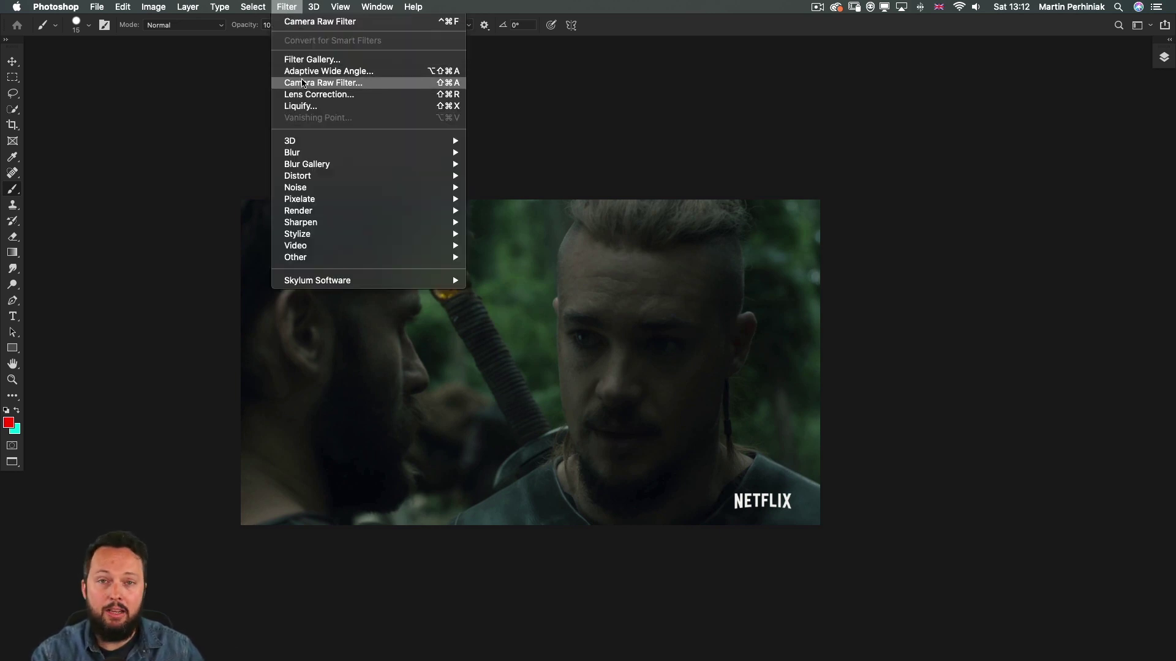
left_click(303, 83)
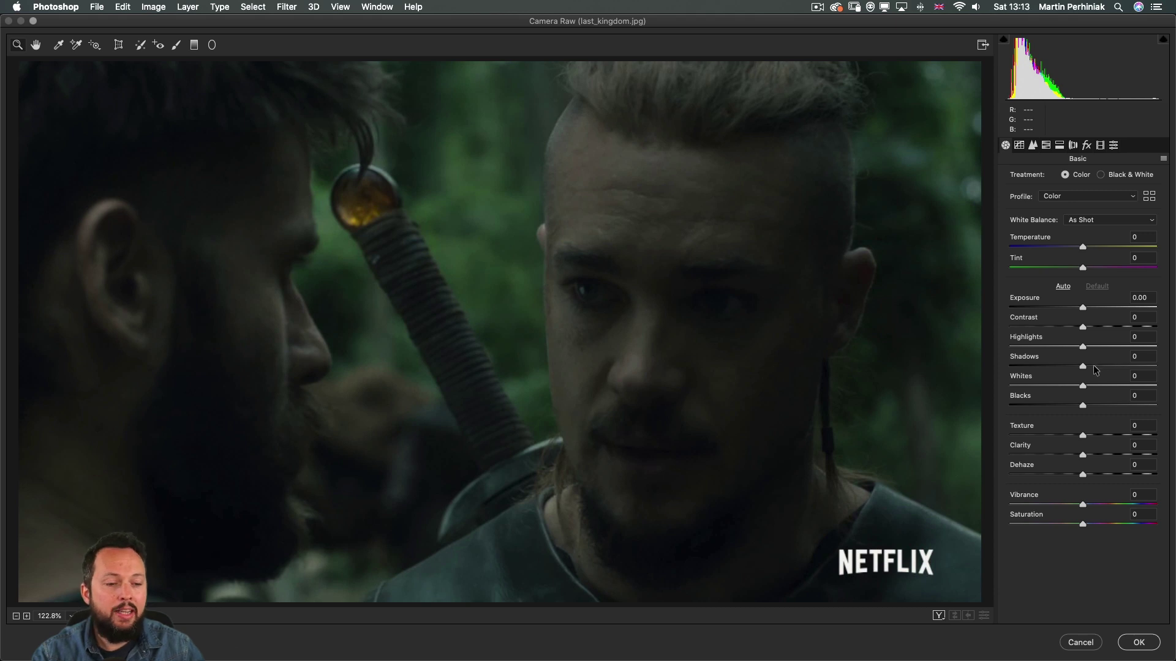
Step: Set Exposure +2.20, Shadows +77, Highlights +17, Whites +30 and Blacks −20 in Camera Raw Basic
left_click_drag(1087, 366, 1140, 366)
left_click_drag(1082, 307, 1118, 307)
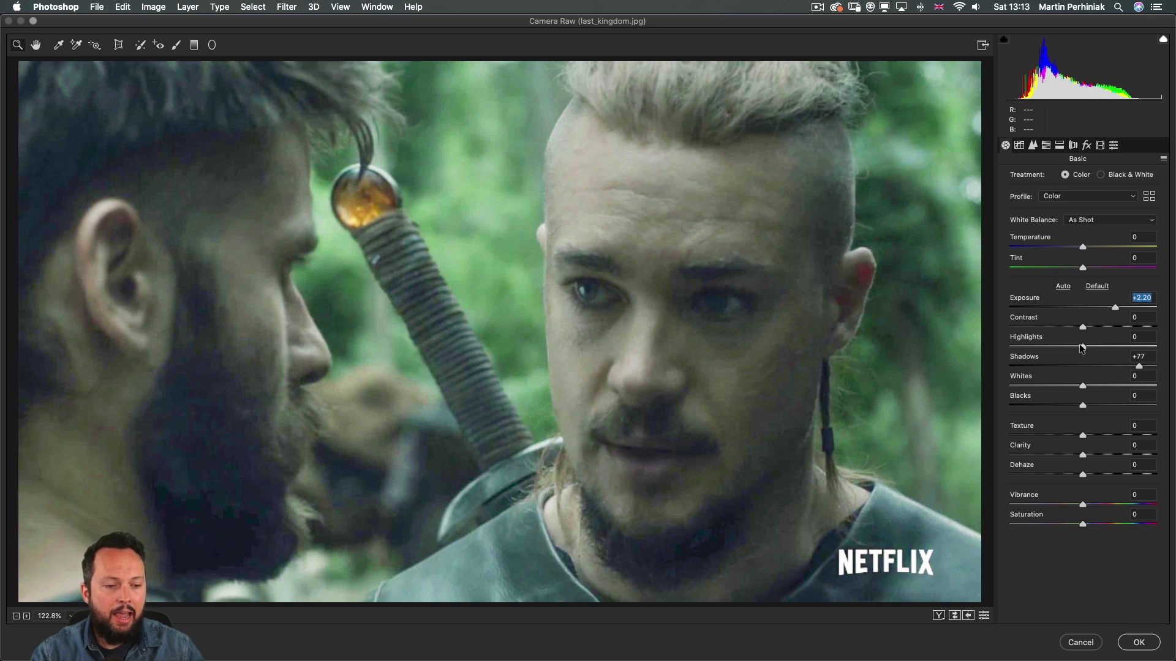
mouse_move(1082, 347)
left_mouse_down()
mouse_move(1043, 346)
mouse_move(1093, 345)
left_mouse_up()
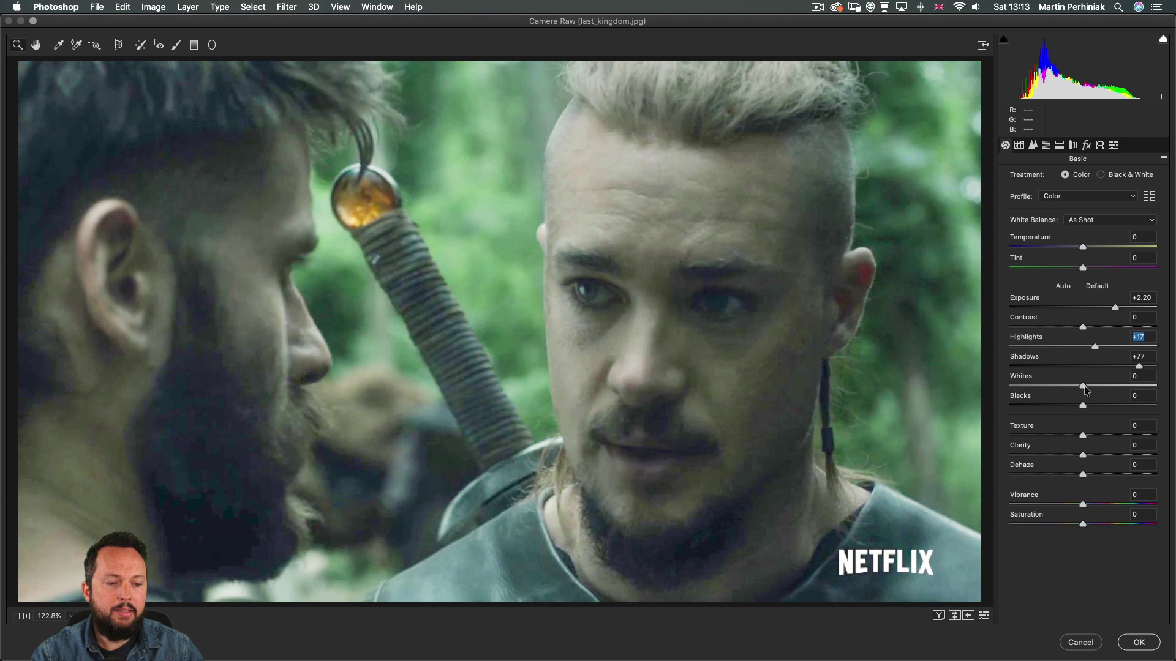
mouse_move(1084, 386)
left_mouse_down()
mouse_move(1106, 384)
mouse_move(1106, 402)
mouse_move(1042, 398)
mouse_move(1068, 399)
left_mouse_up()
left_click(1068, 402)
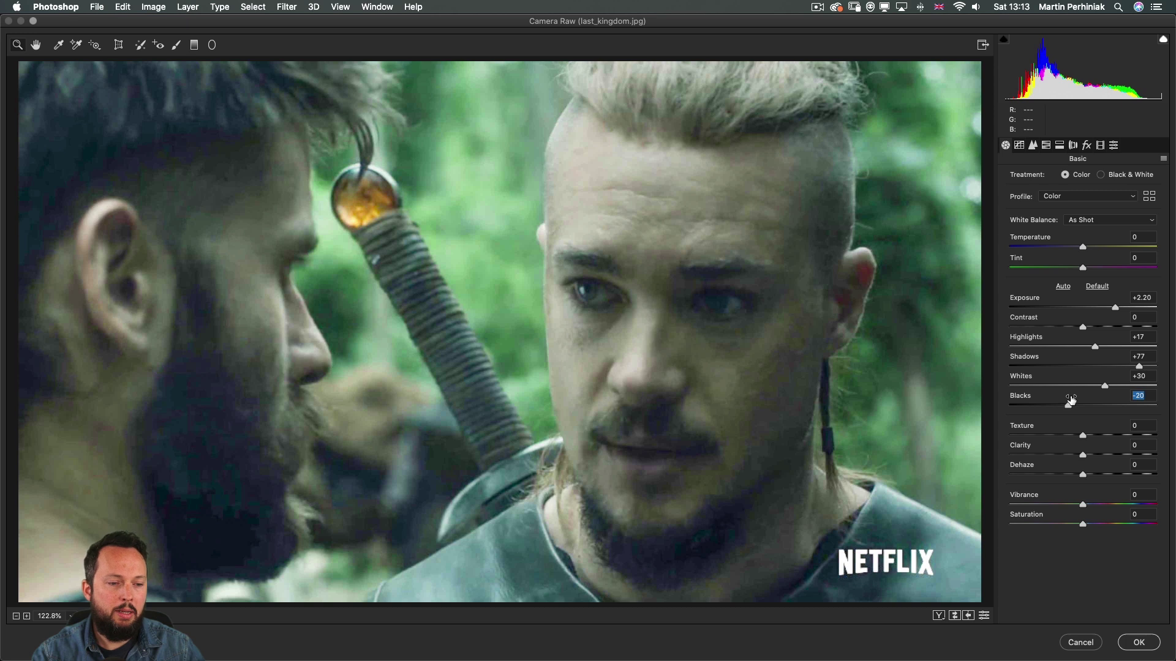
left_click_drag(1115, 307, 1115, 308)
left_click(1115, 306)
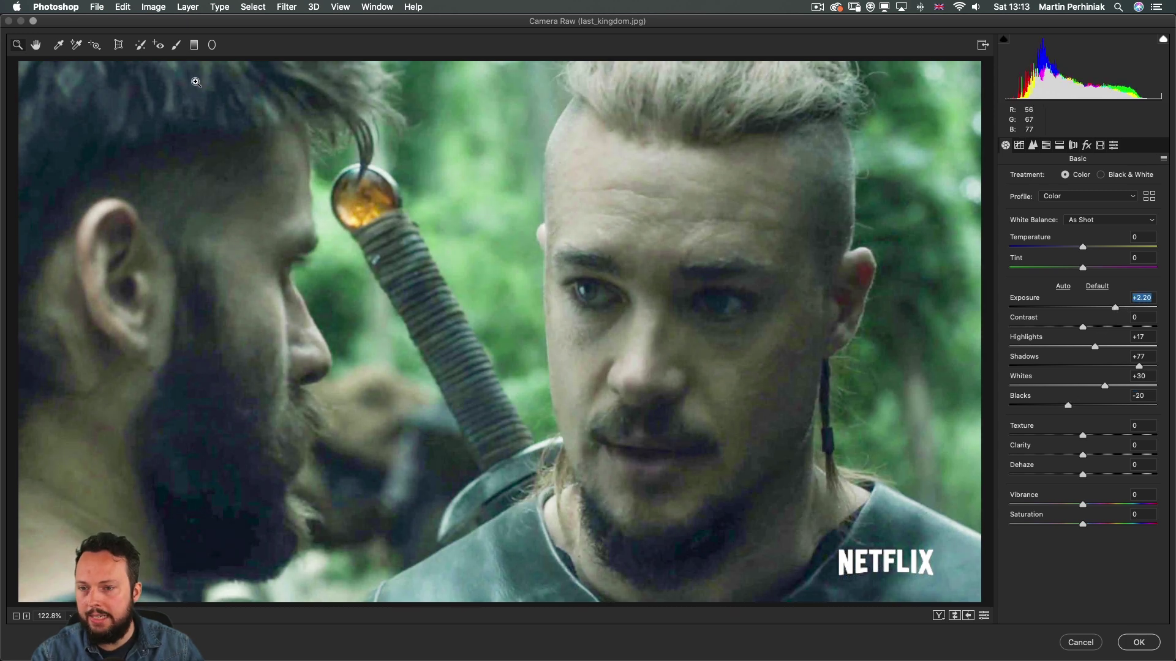
Step: Brush an Exposure +0.65 adjustment over the man's face, then return to the Basic panel
left_click(175, 44)
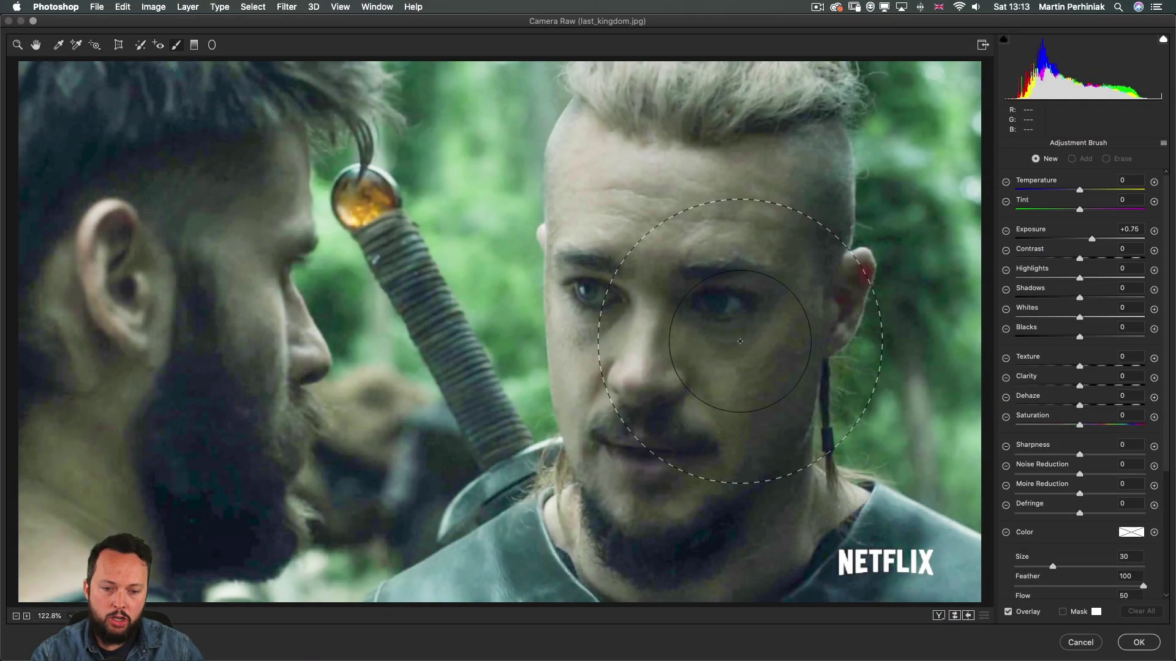
mouse_move(736, 338)
left_mouse_down()
mouse_move(717, 221)
mouse_move(630, 263)
mouse_move(696, 276)
mouse_move(719, 442)
mouse_move(748, 236)
mouse_move(761, 420)
mouse_move(709, 237)
mouse_move(804, 397)
mouse_move(931, 324)
left_mouse_up()
left_click_drag(1092, 240, 1090, 241)
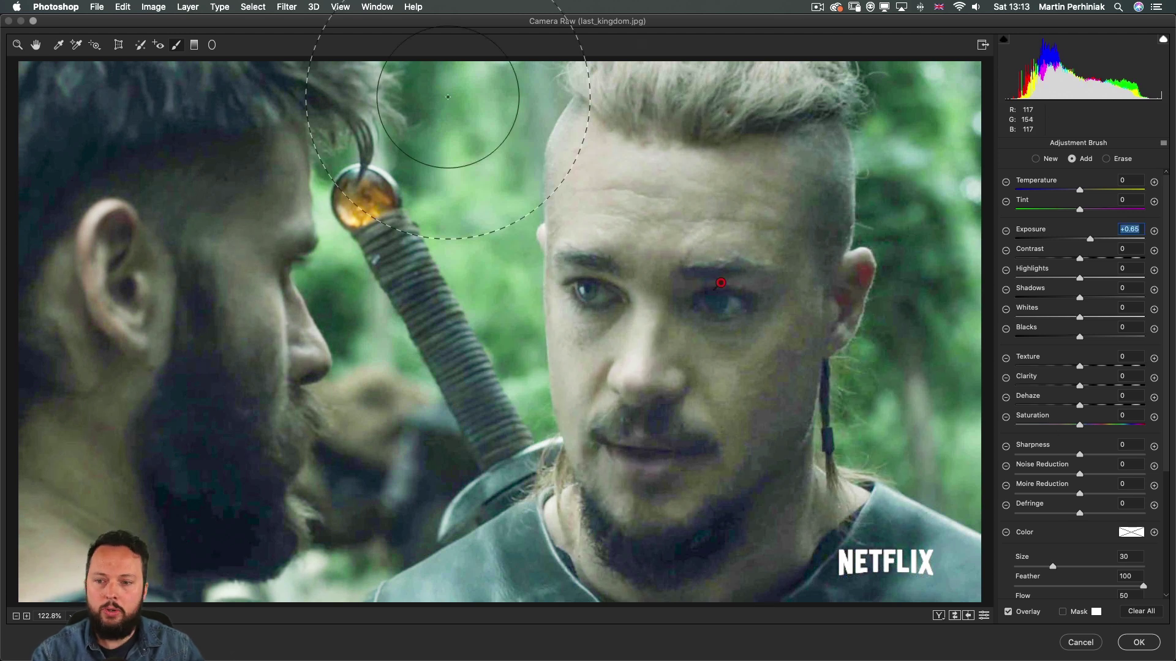
key("h")
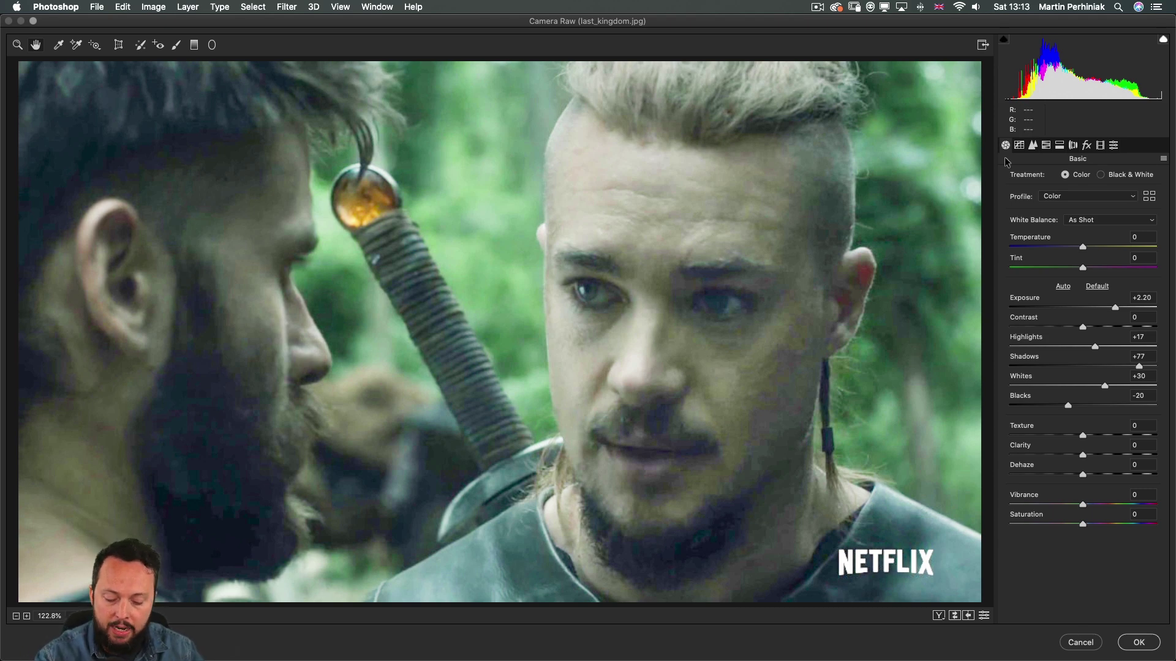
key("p")
key("p")
key("p")
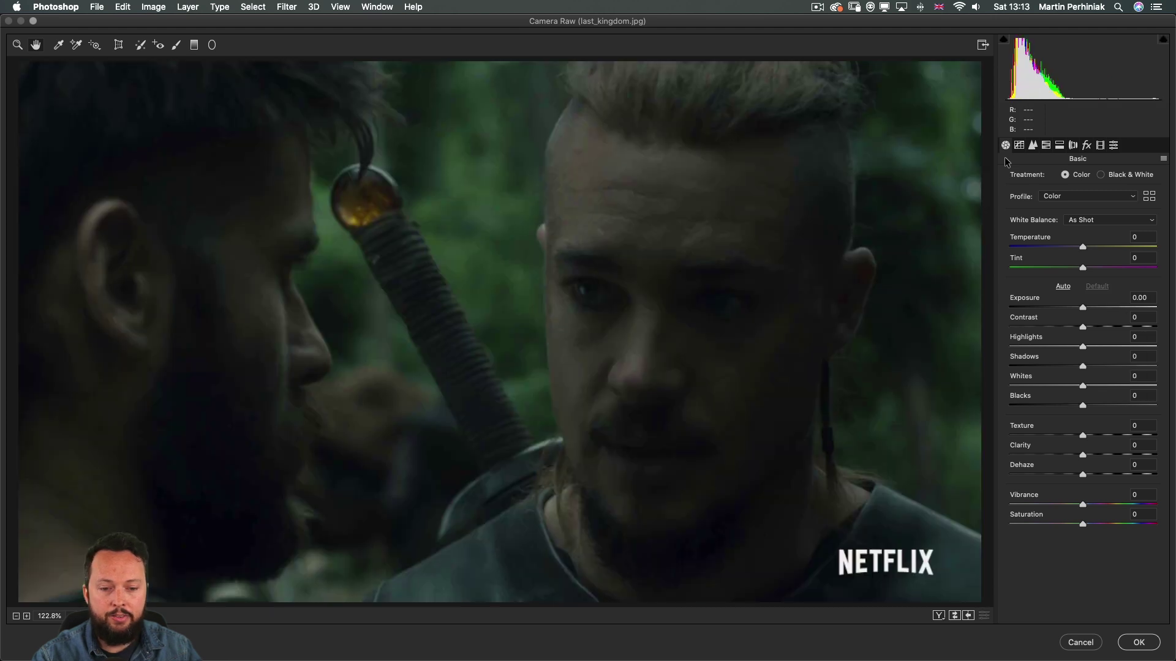
key("p")
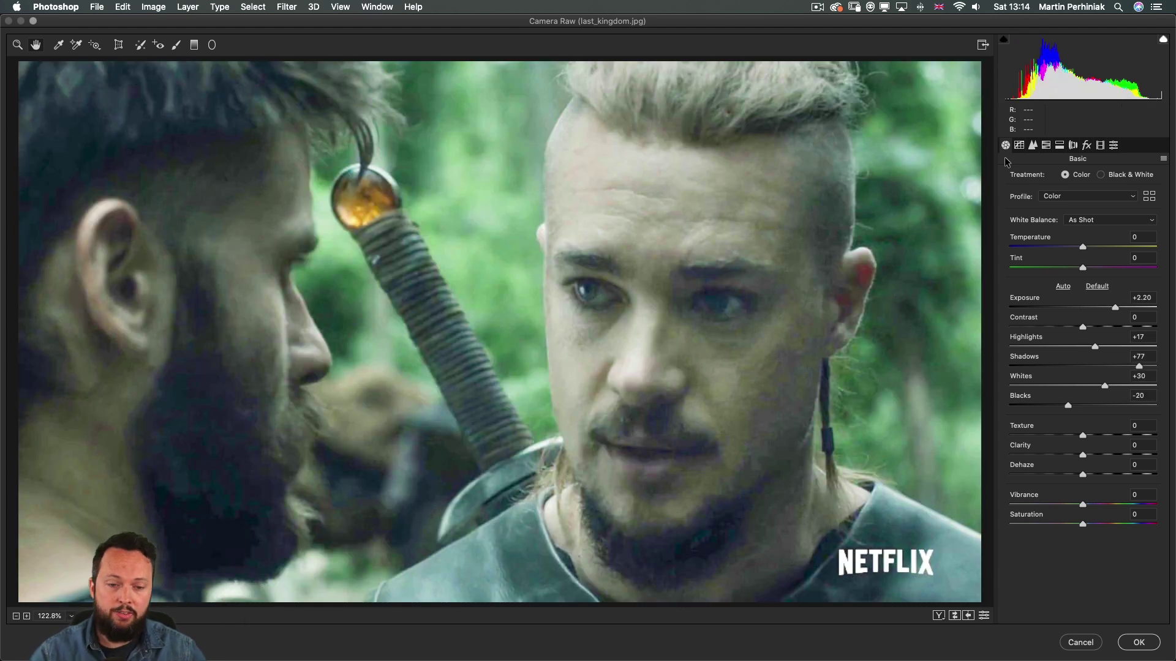
key("super+minus")
key("super+minus")
key("super+minus")
key("super+minus")
key("super+minus")
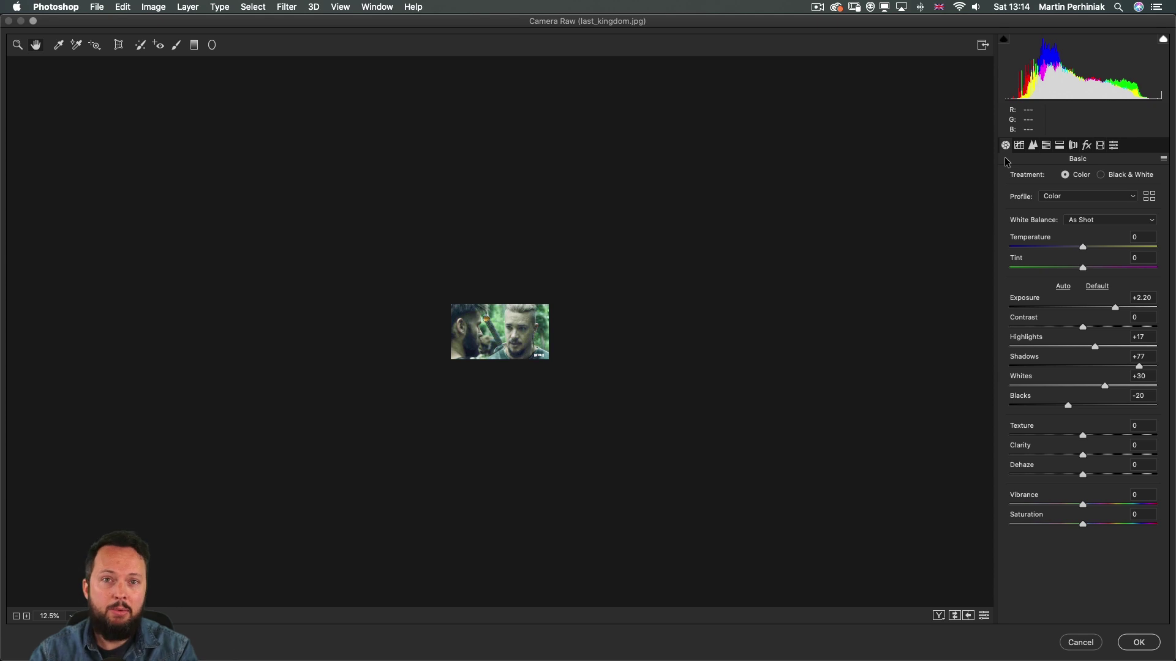
key("super+plus")
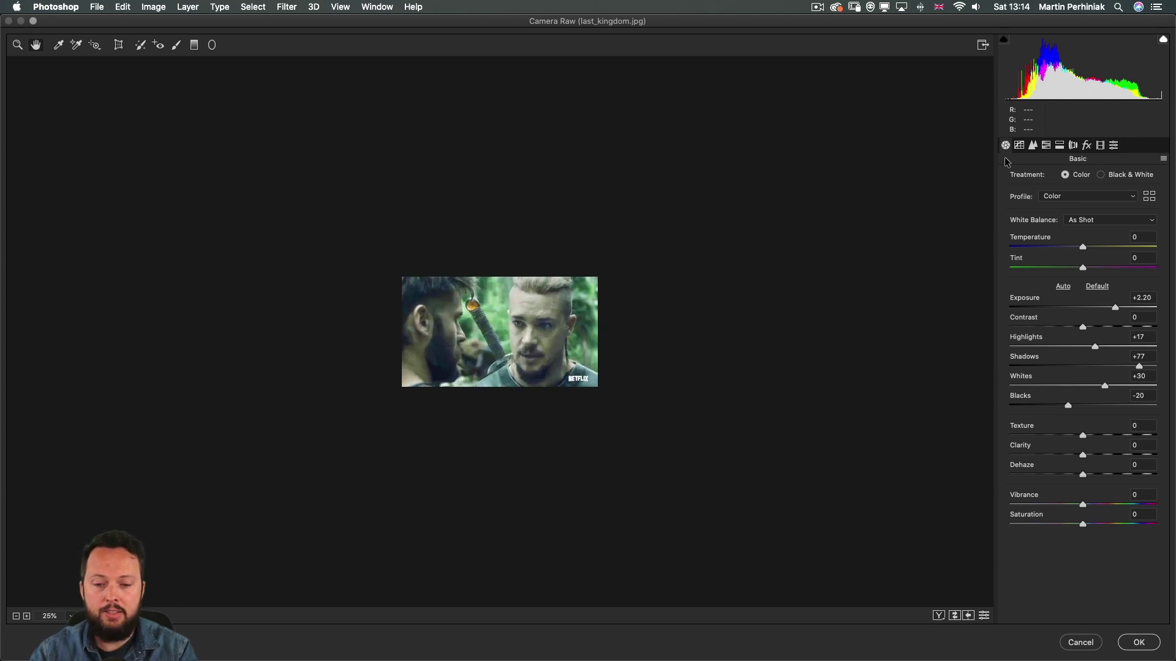
key("super+minus")
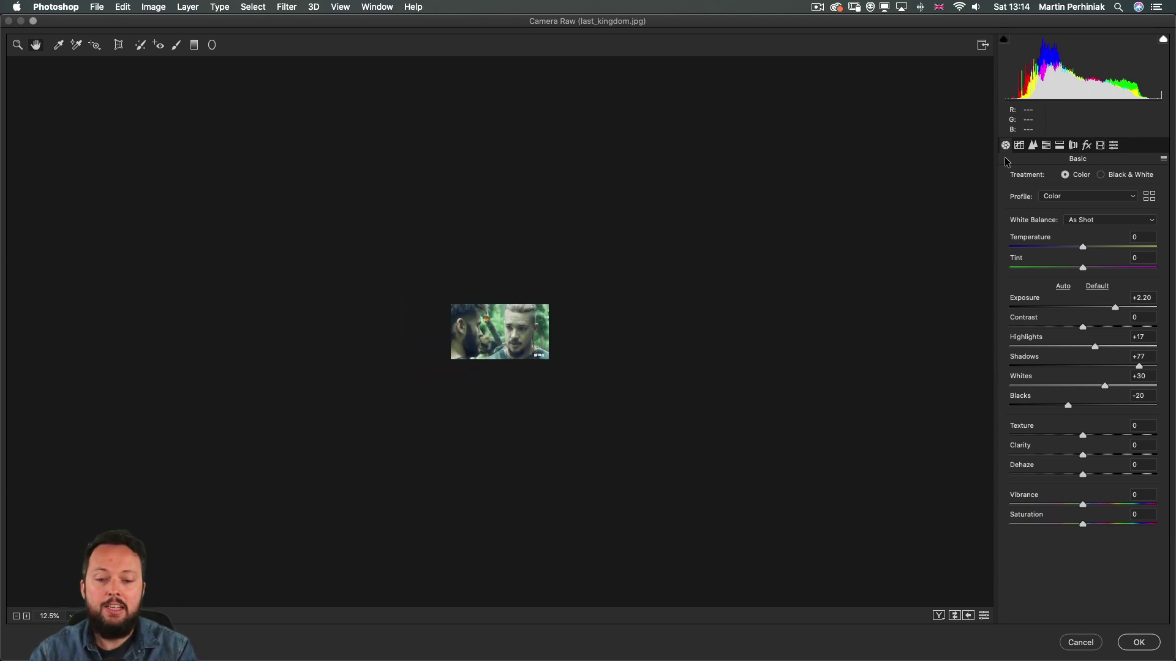
key("super+0")
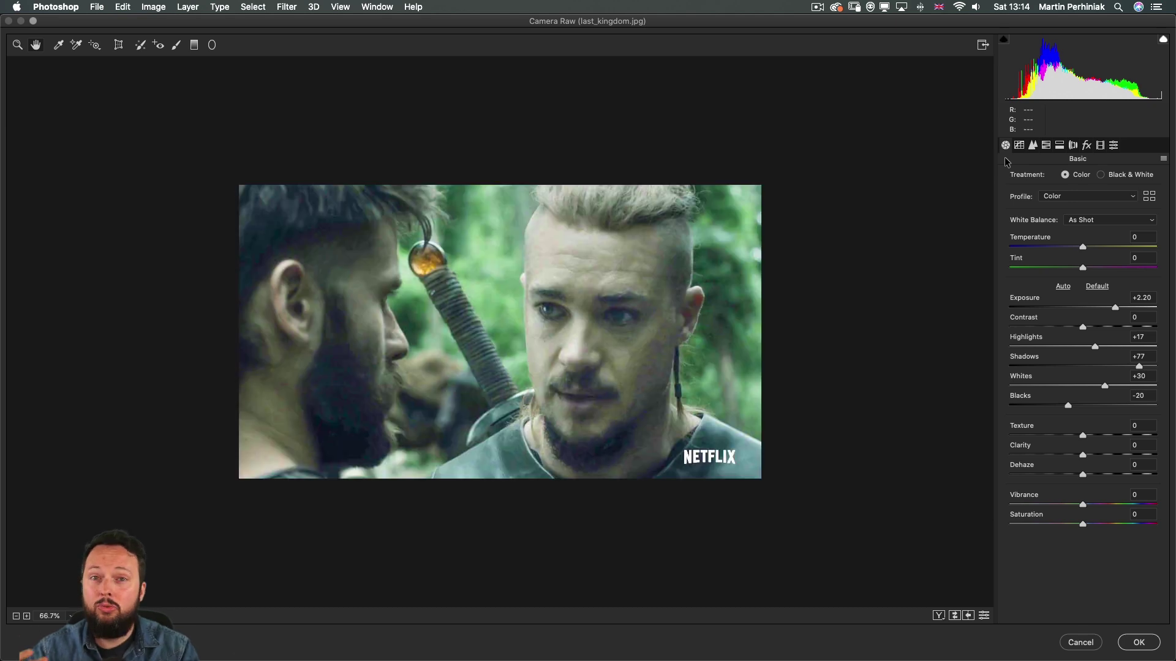
key("super+alt+0")
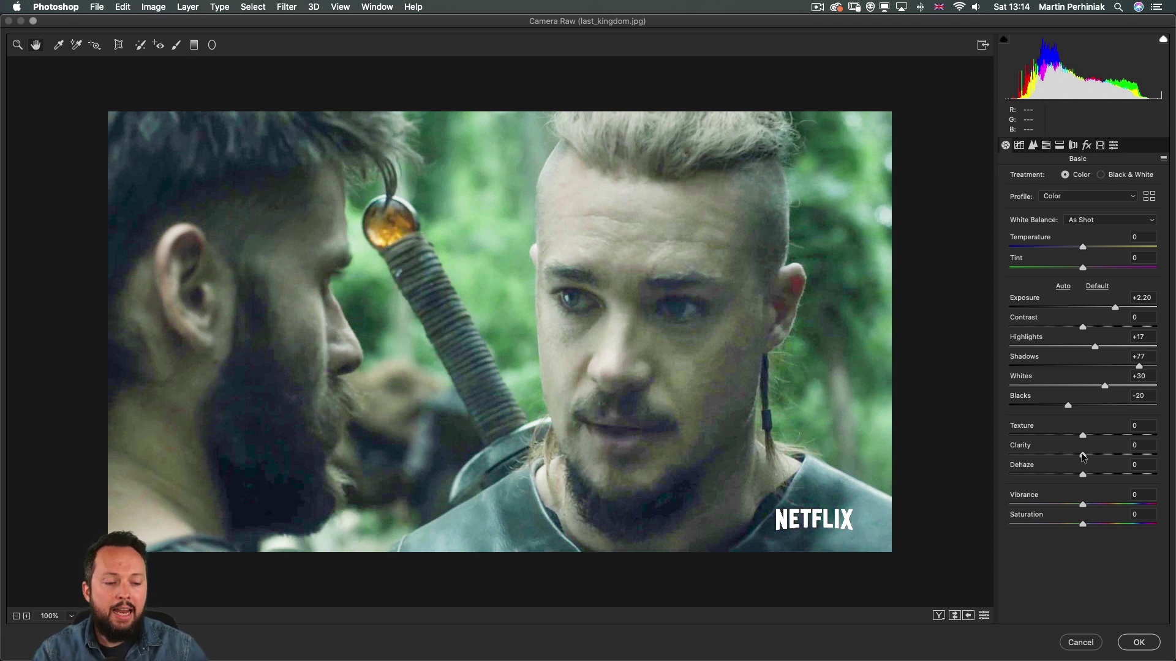
Step: Set Clarity +55, Dehaze −3, Vibrance +63 and Saturation +23, zooming the preview to check
mouse_move(1081, 453)
left_mouse_down()
mouse_move(1122, 454)
mouse_move(1082, 474)
left_mouse_up()
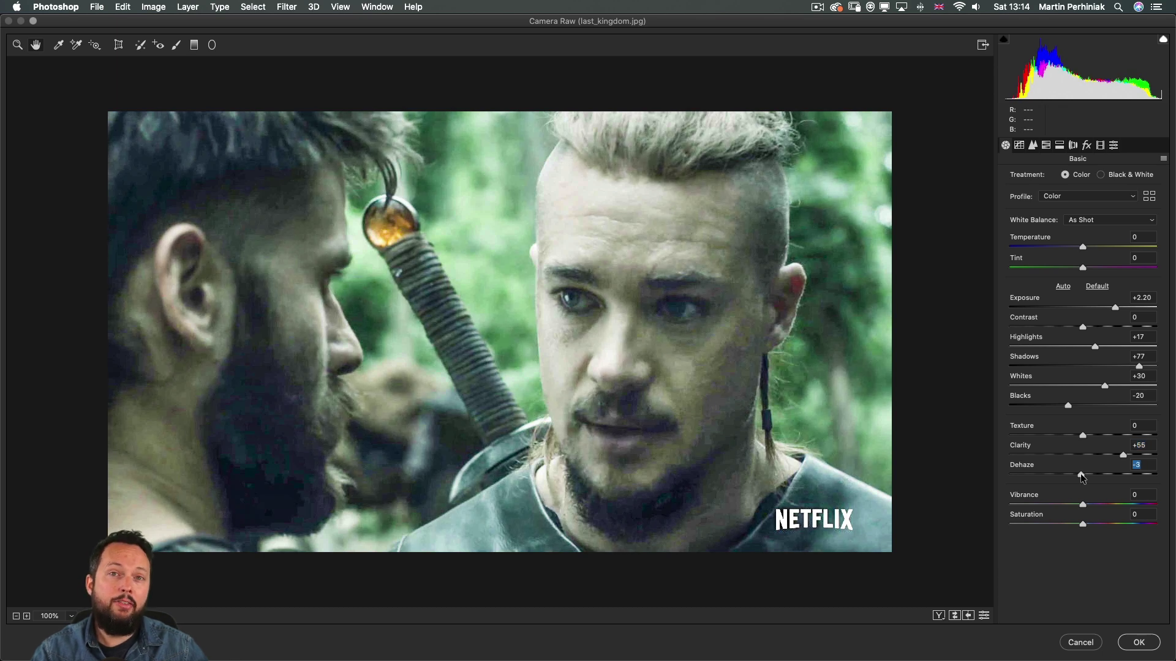
mouse_move(1088, 504)
left_mouse_down()
mouse_move(1130, 506)
mouse_move(1100, 520)
left_mouse_up()
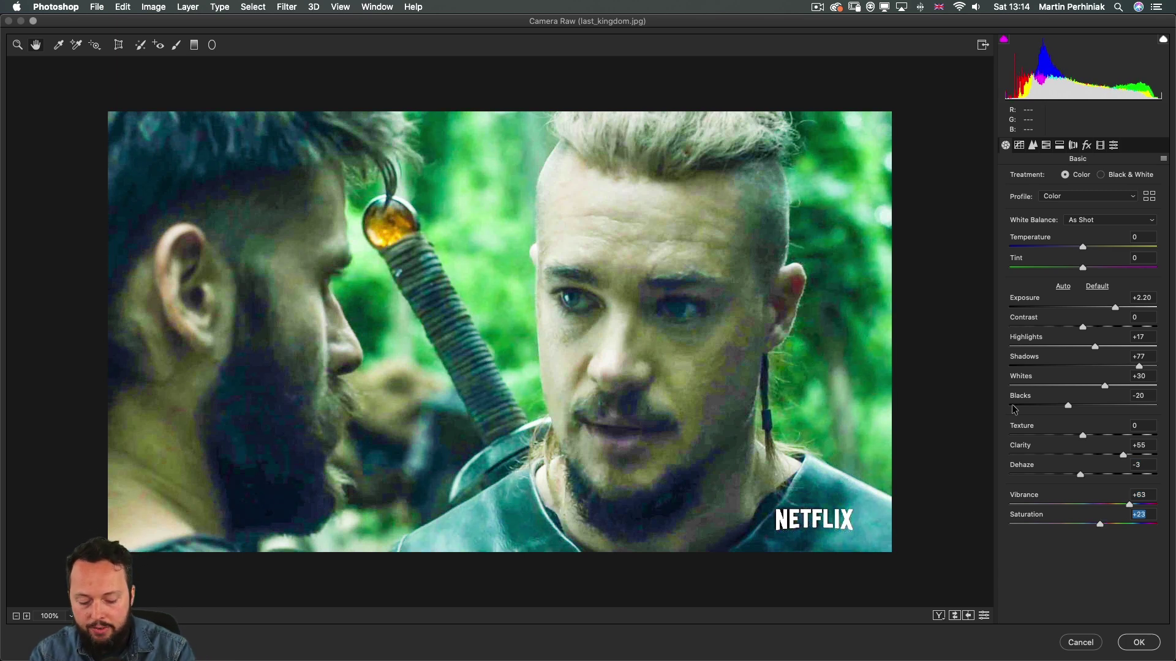
key("super+minus")
key("super+minus")
key("super+minus")
key("super+minus")
key("super+minus")
key("super+minus")
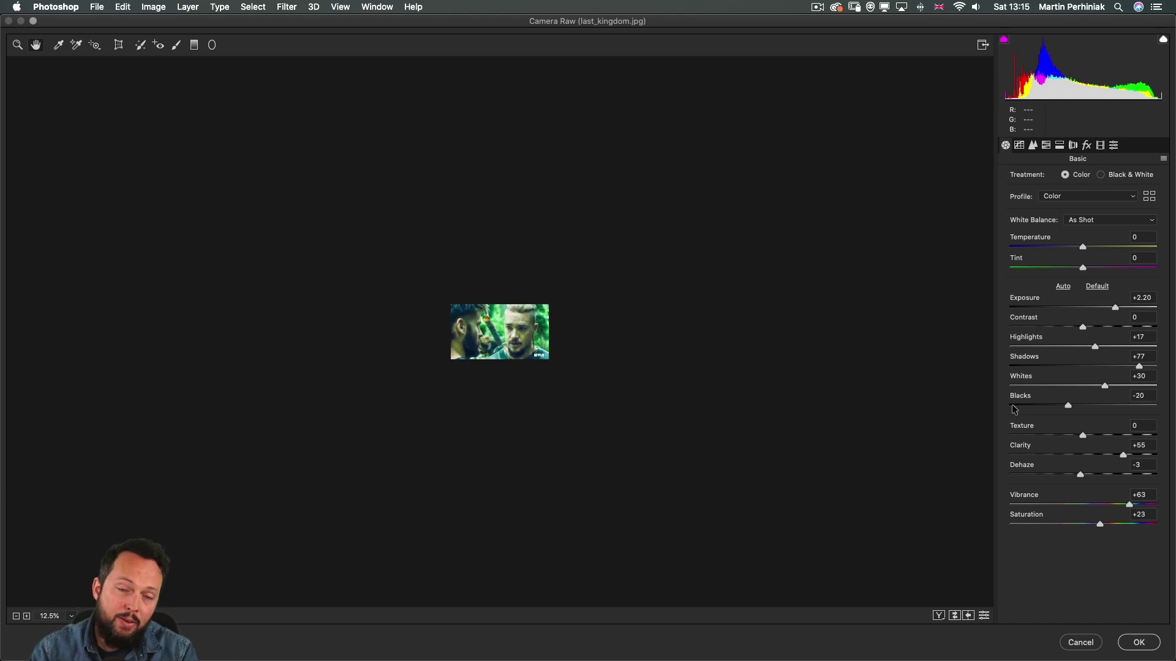
key("super+plus")
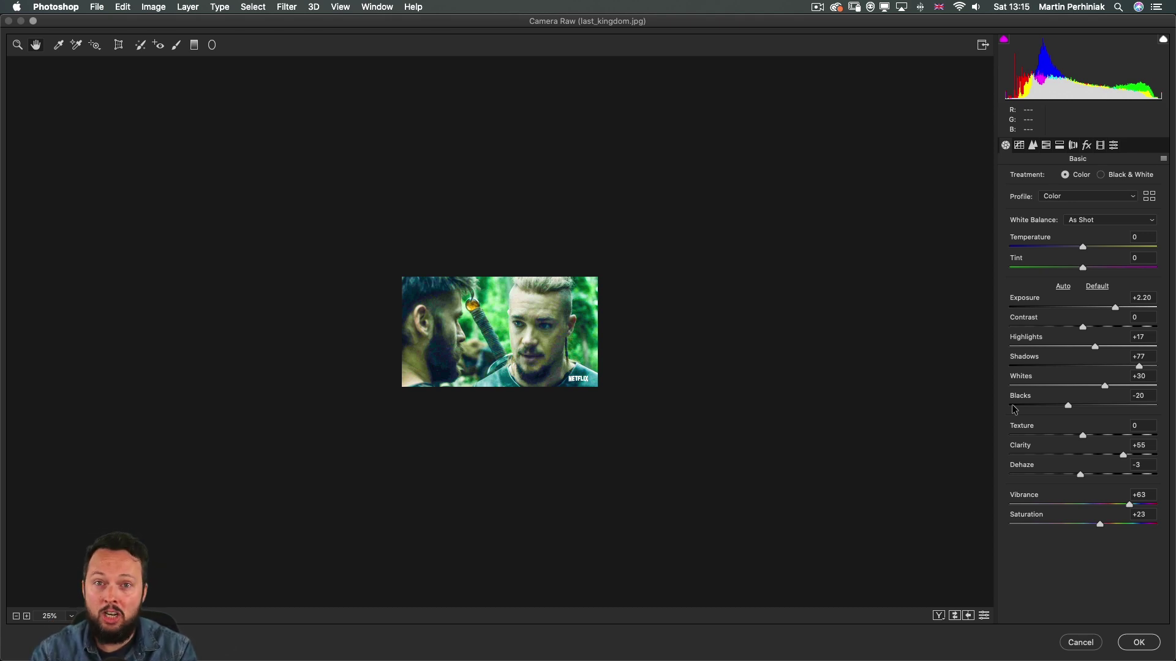
key("super+equal")
key("super+equal")
key("super+equal")
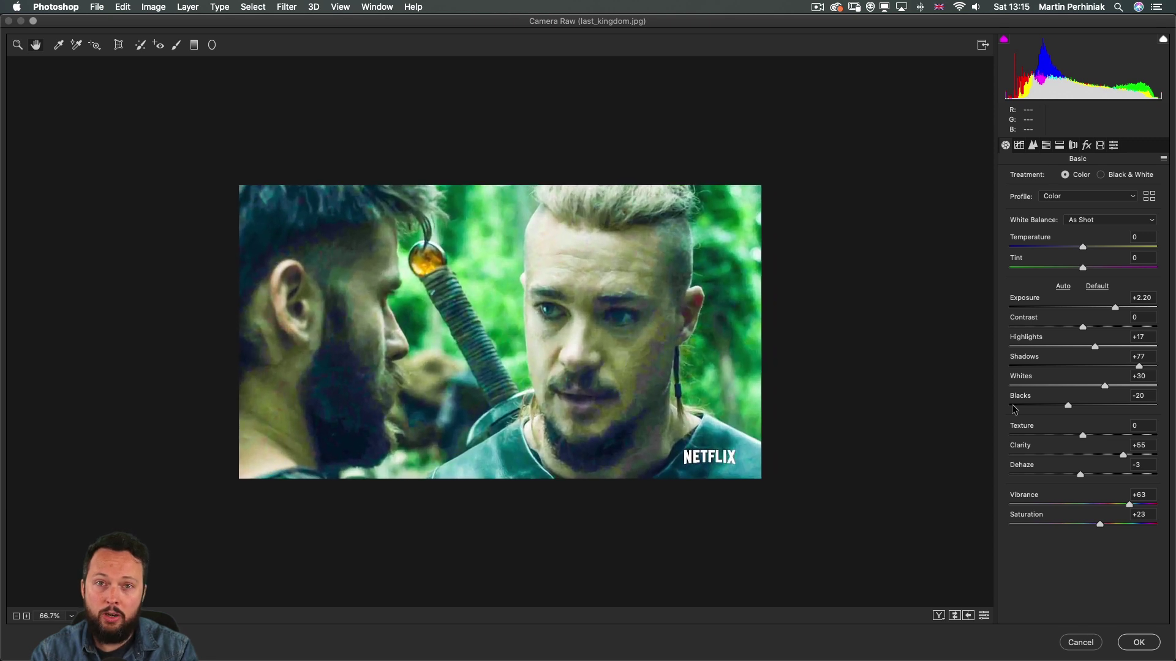
Step: Set Detail Sharpening Amount to 128 and Luminance noise reduction to 31
left_click(1034, 145)
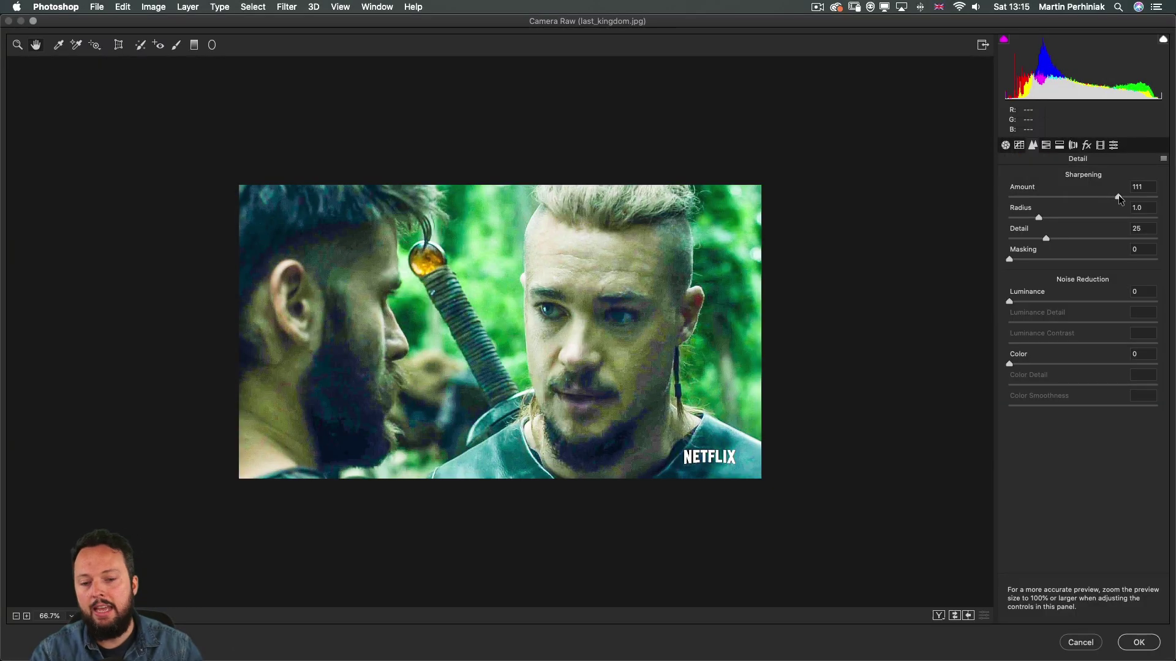
left_click(1116, 195)
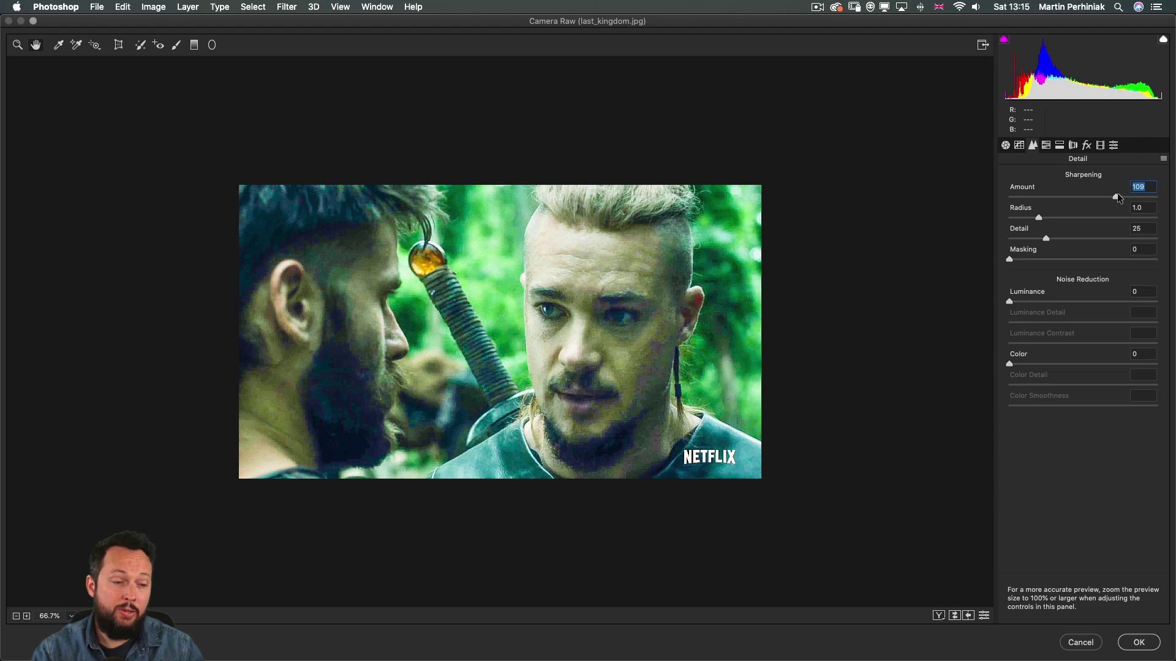
left_click_drag(1117, 195, 1135, 196)
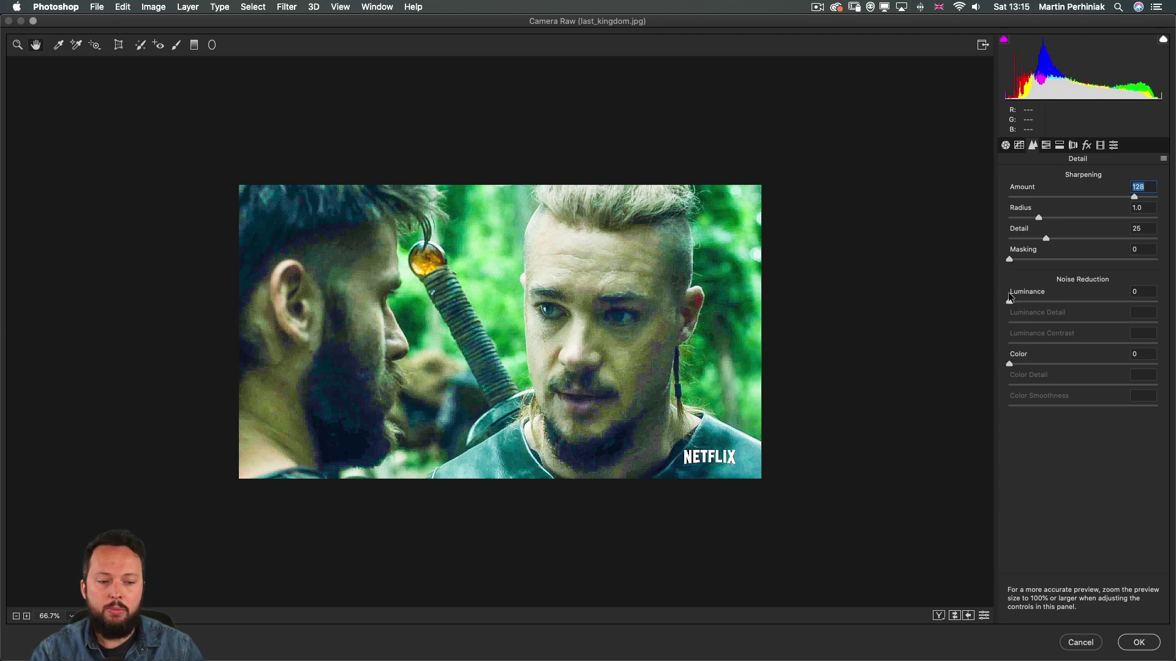
left_click_drag(1009, 300, 1050, 302)
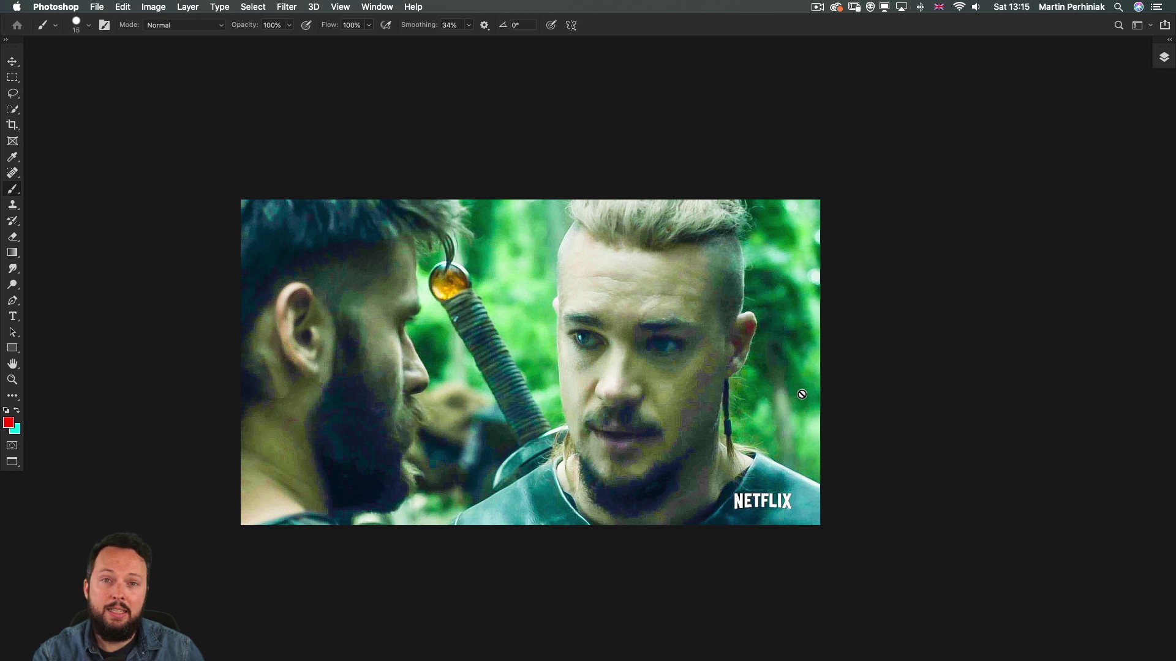
Step: Toggle the Camera Raw edits off and on to compare against the darker original frame
key("super+z")
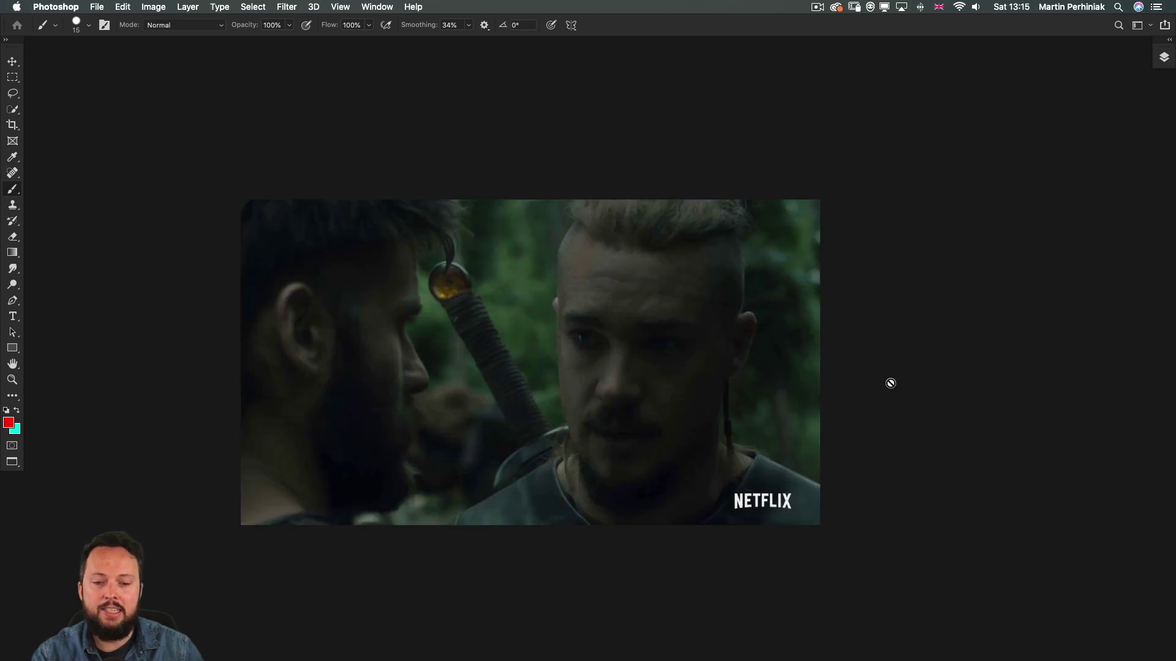
key("super+shift+z")
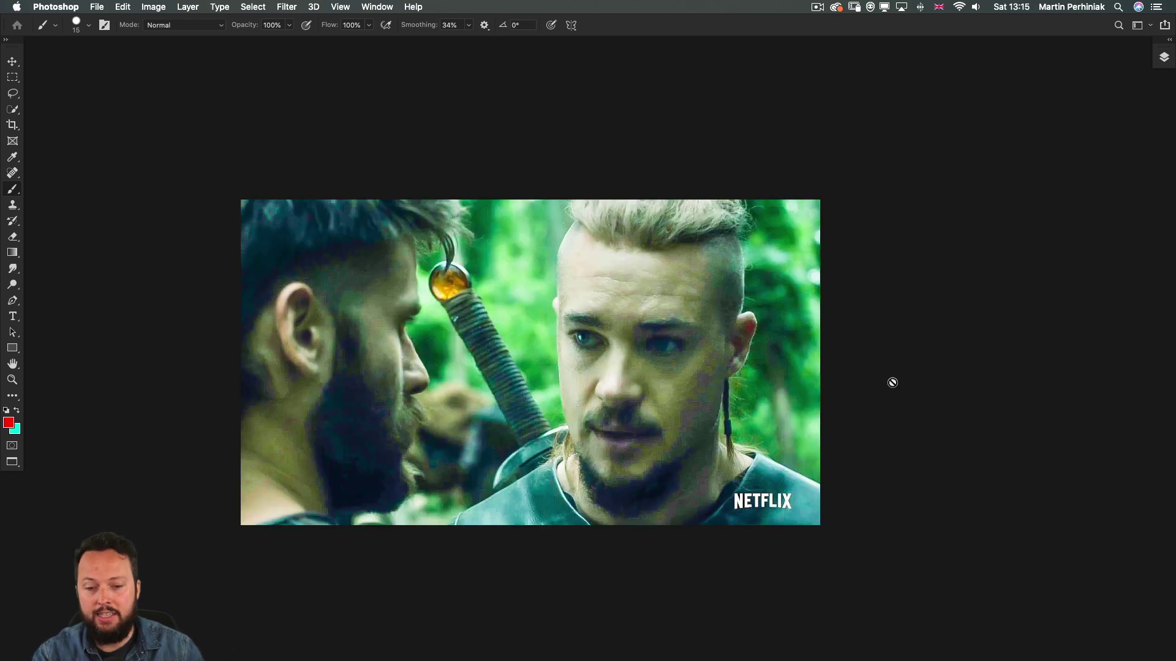
key("super+z")
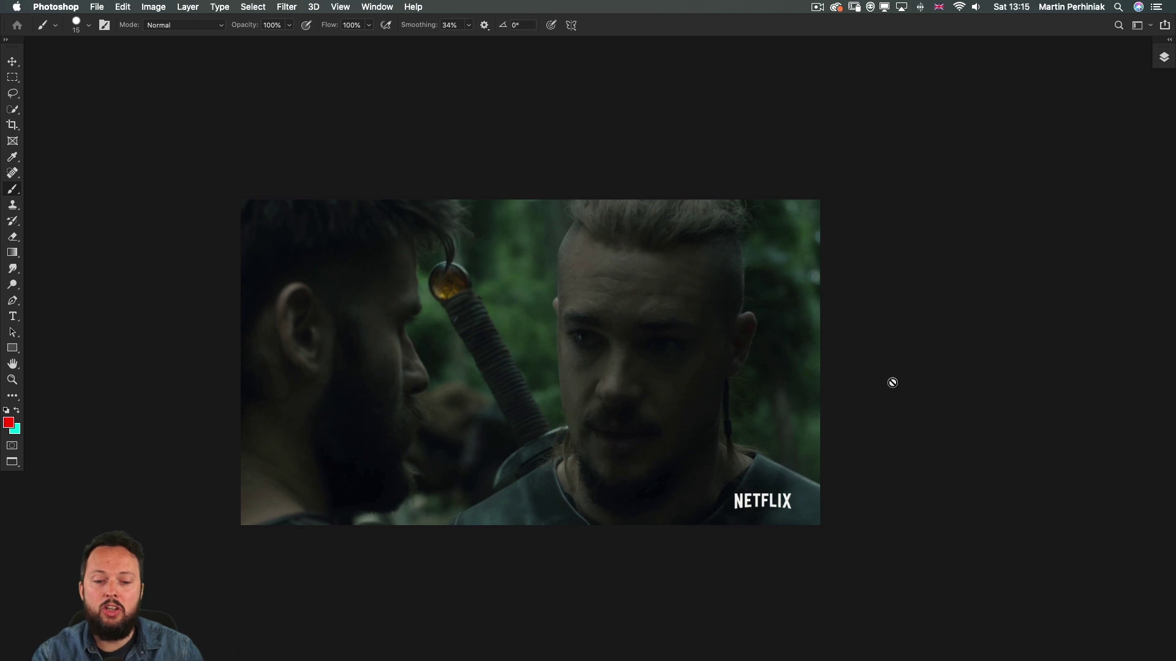
key("super+shift+z")
scroll(821, 368, "down", 10)
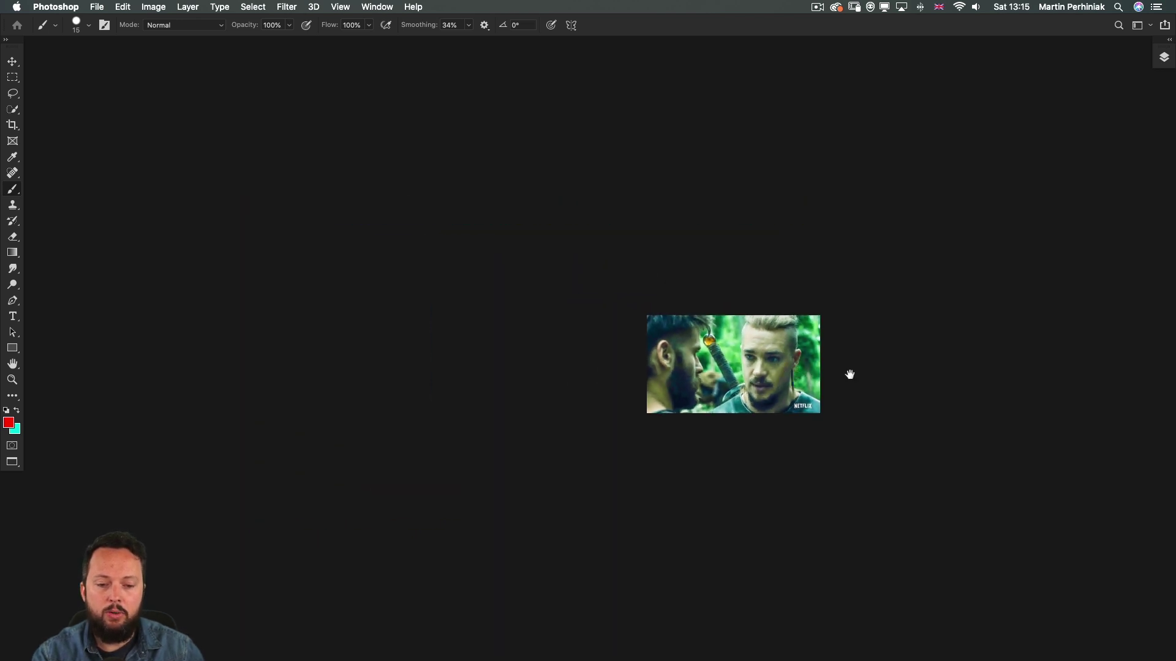
left_click_drag(811, 365, 707, 344)
scroll(690, 321, "up", 3)
key("super+z")
key("super+shift+z")
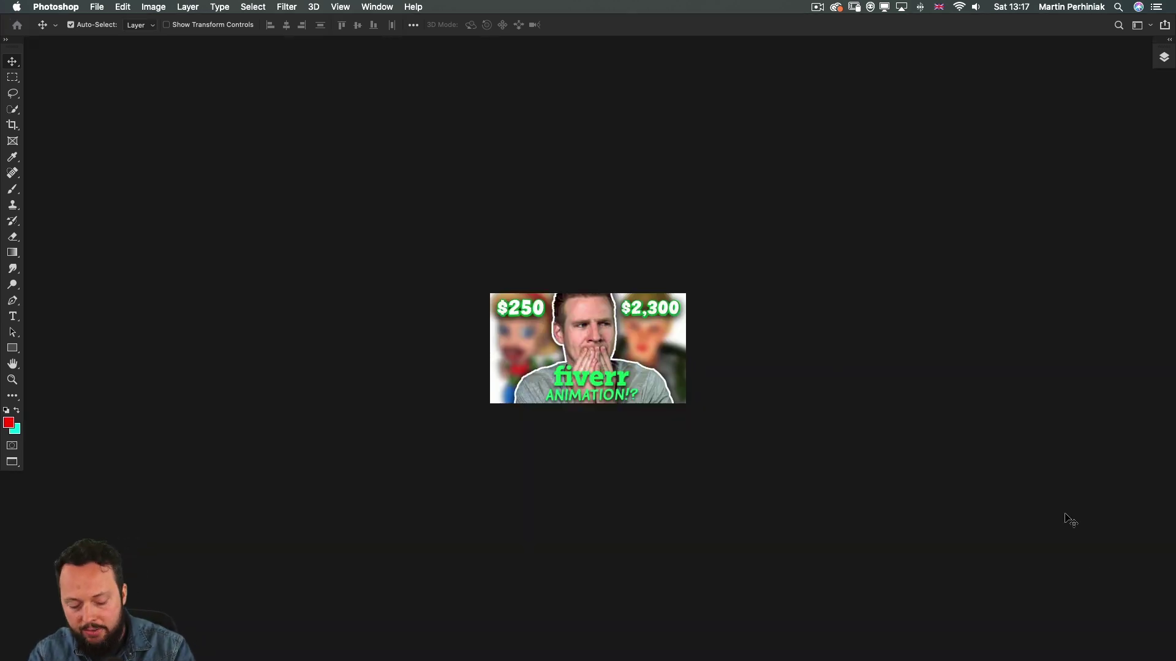
Step: Zoom into the Jazza thumbnail's outlined subject, then show last_kingdom.jpg alone, fit to screen
key("super+equal")
key("super+equal")
key("super+equal")
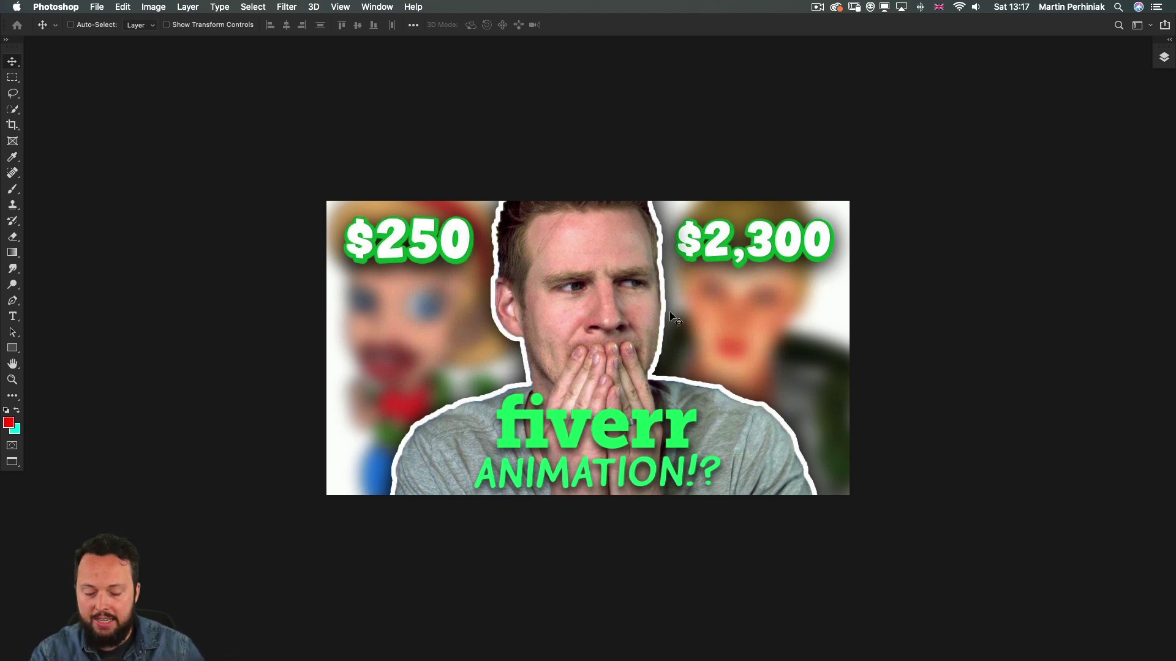
key("f")
left_click(624, 556)
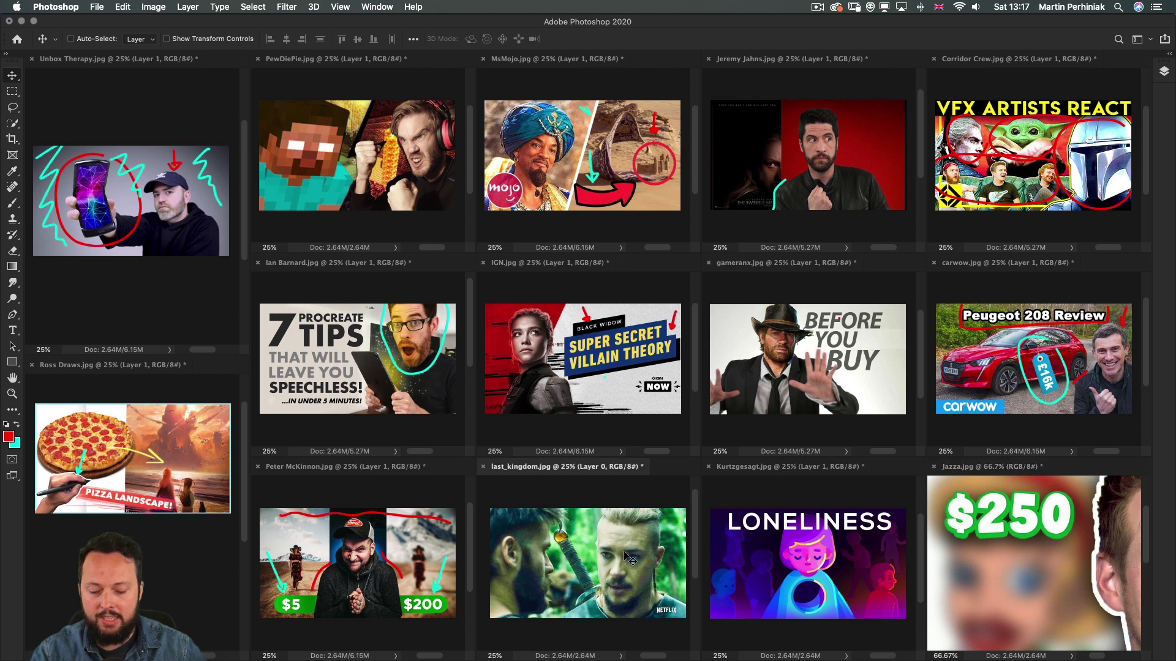
key("f")
key("ctrl+0")
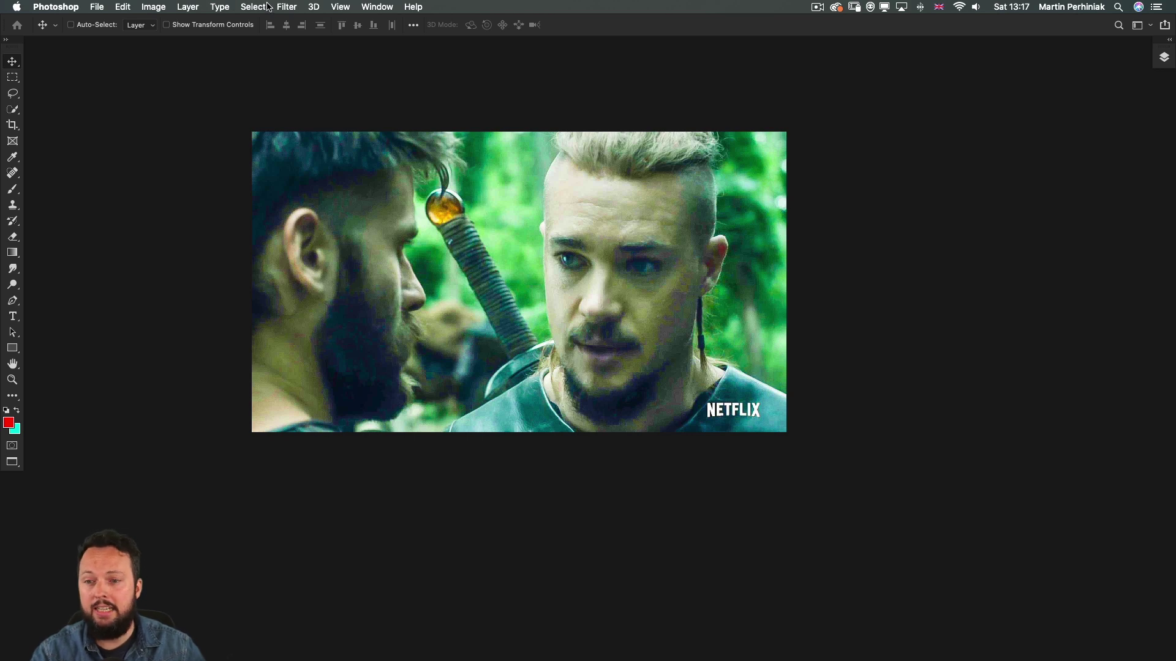
Step: Select Subject, then use Quick Selection to remove the bearded man and add the blond man's sword grip
left_click(253, 7)
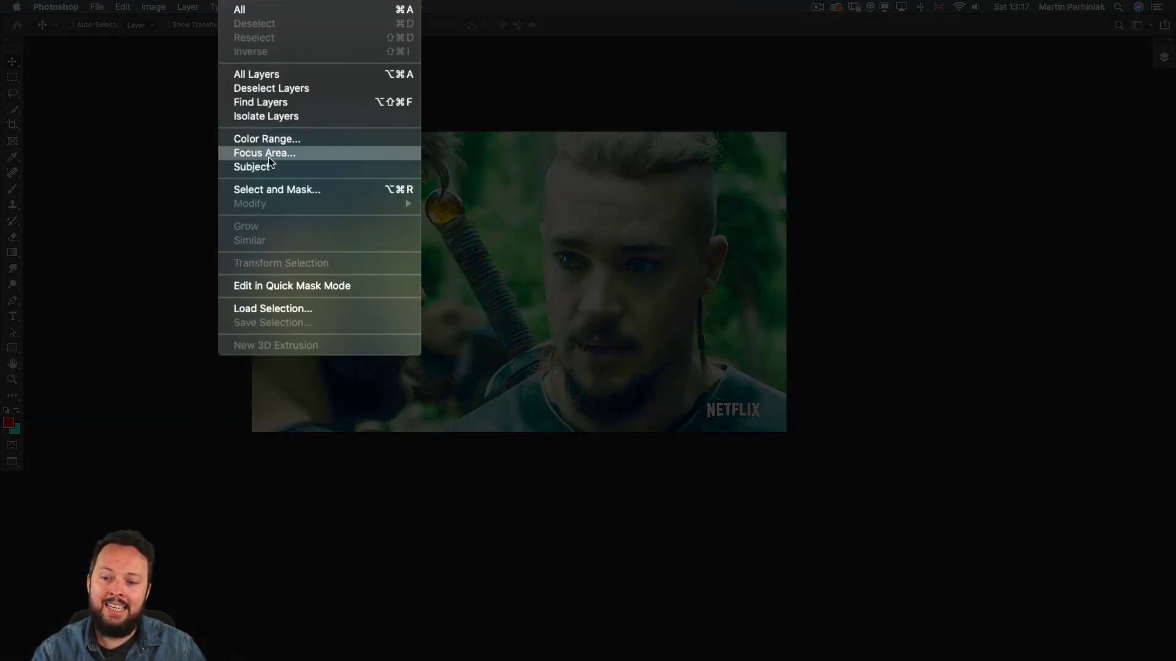
left_click(267, 166)
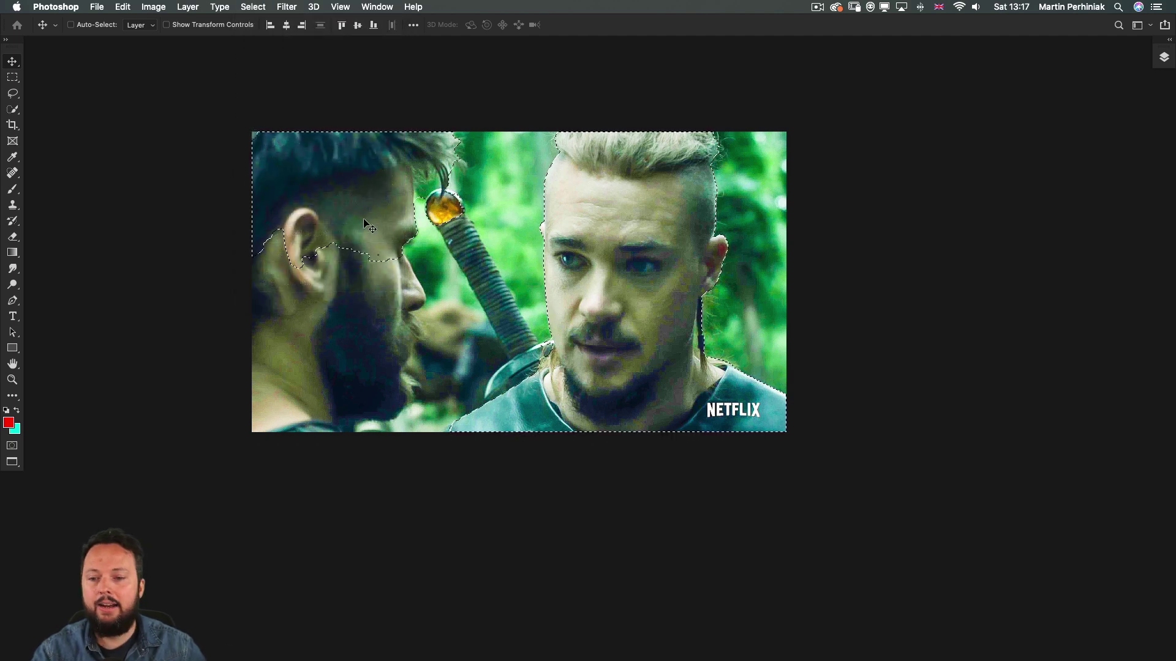
key("w")
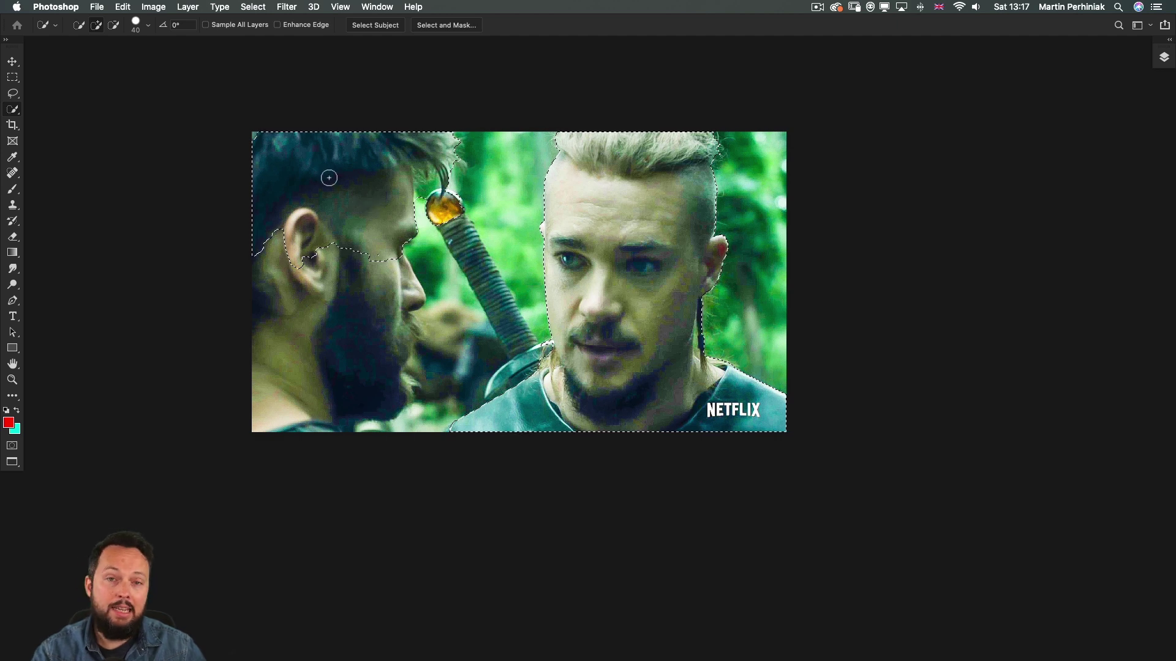
key("alt")
left_click_drag(337, 188, 367, 245)
left_click_drag(415, 202, 453, 156)
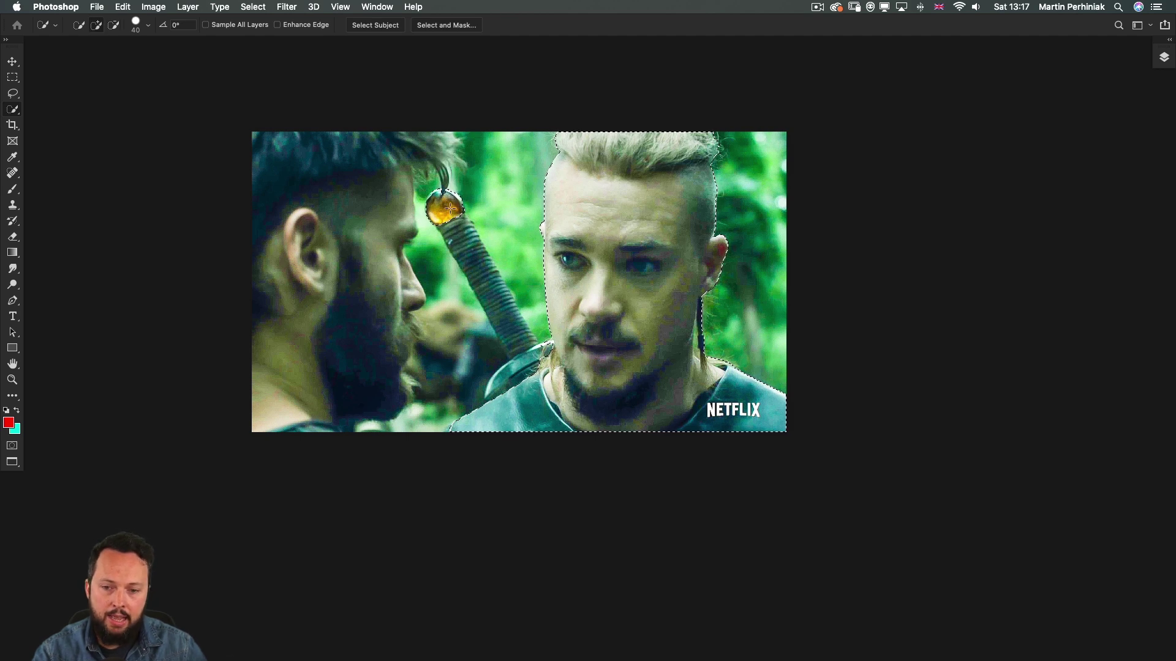
left_click_drag(474, 280, 528, 352)
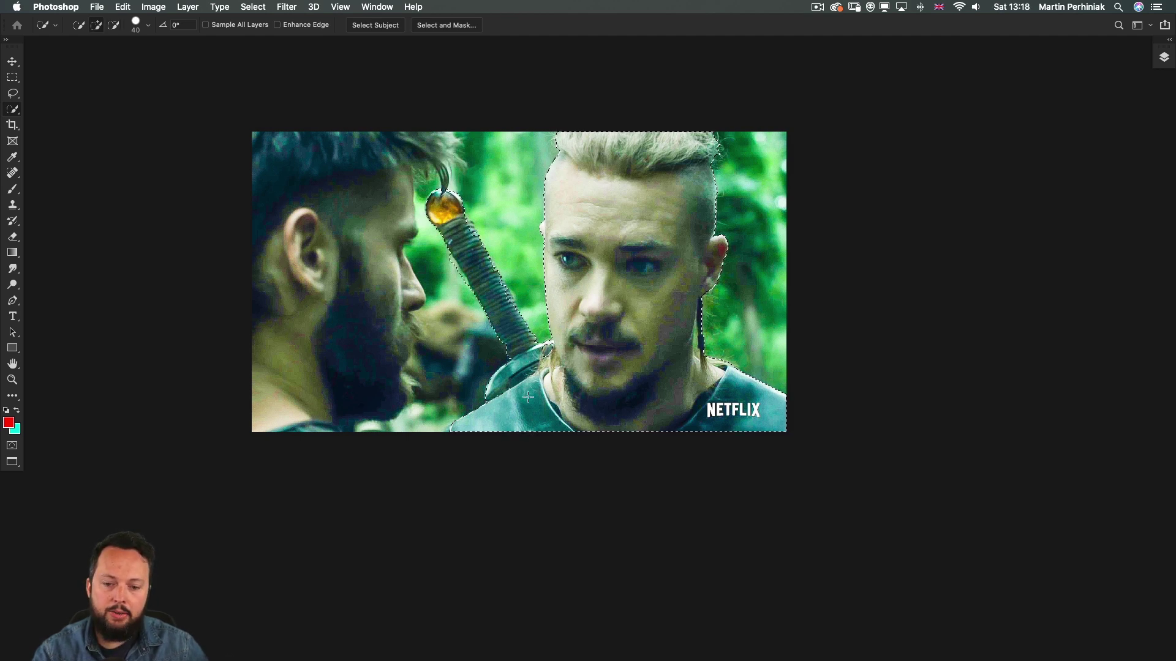
key("alt")
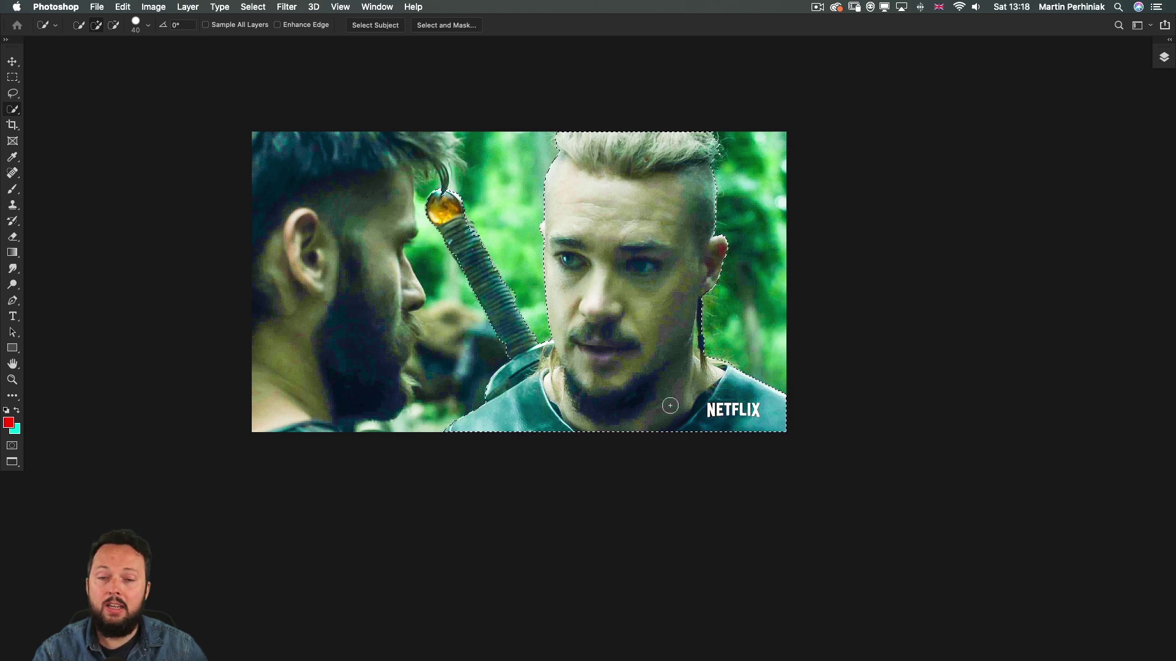
Step: Fill the selected man-and-sword silhouette with solid red on a new Layer 1, then deselect
left_click(1165, 59)
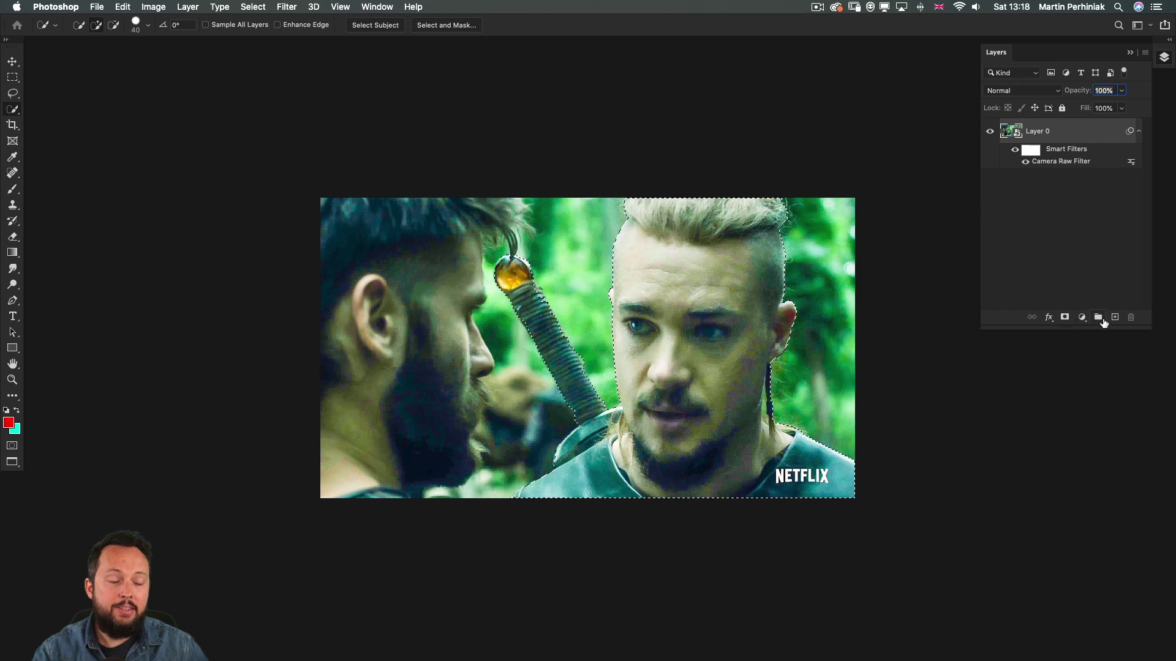
left_click(1115, 316)
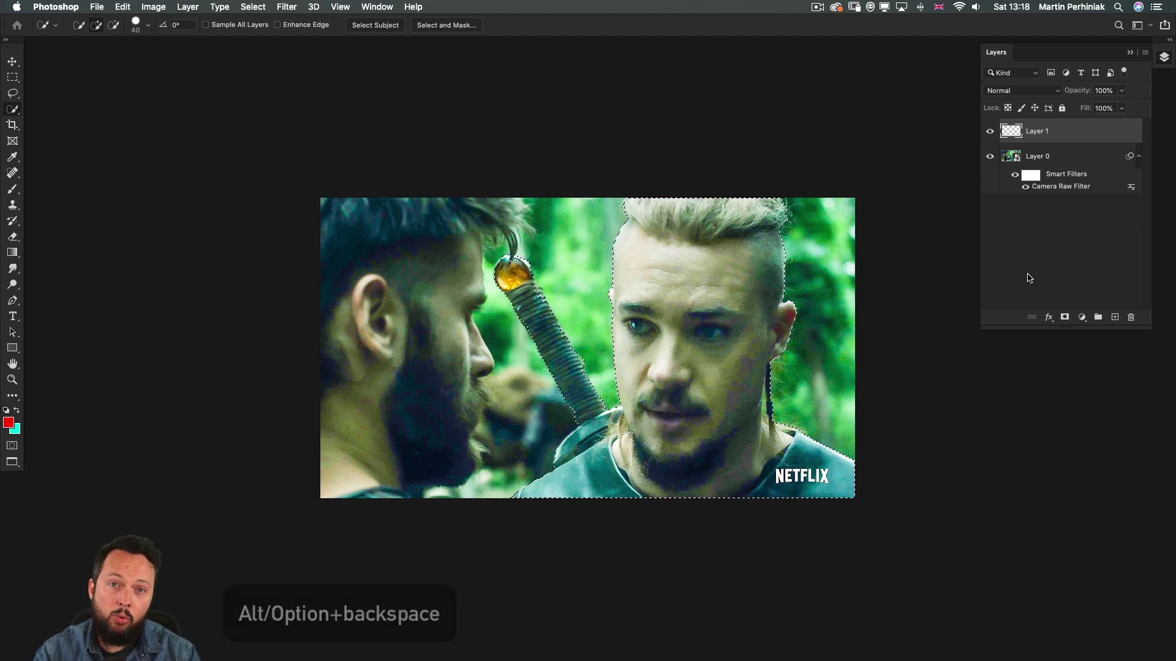
key("alt+BackSpace")
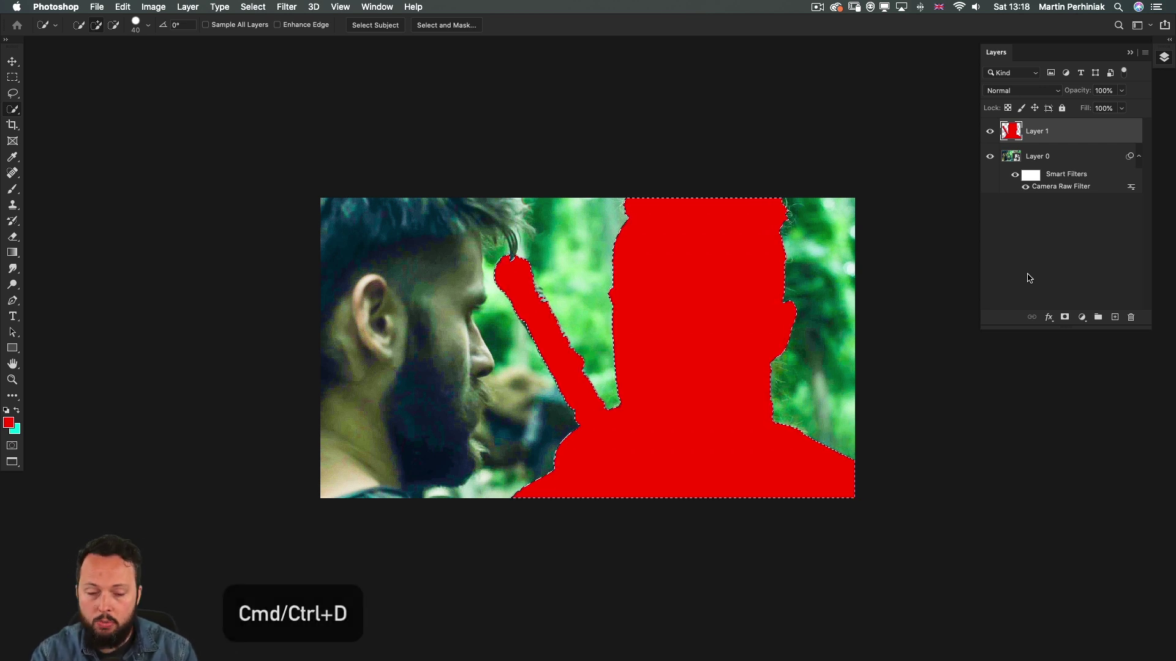
key("super+d")
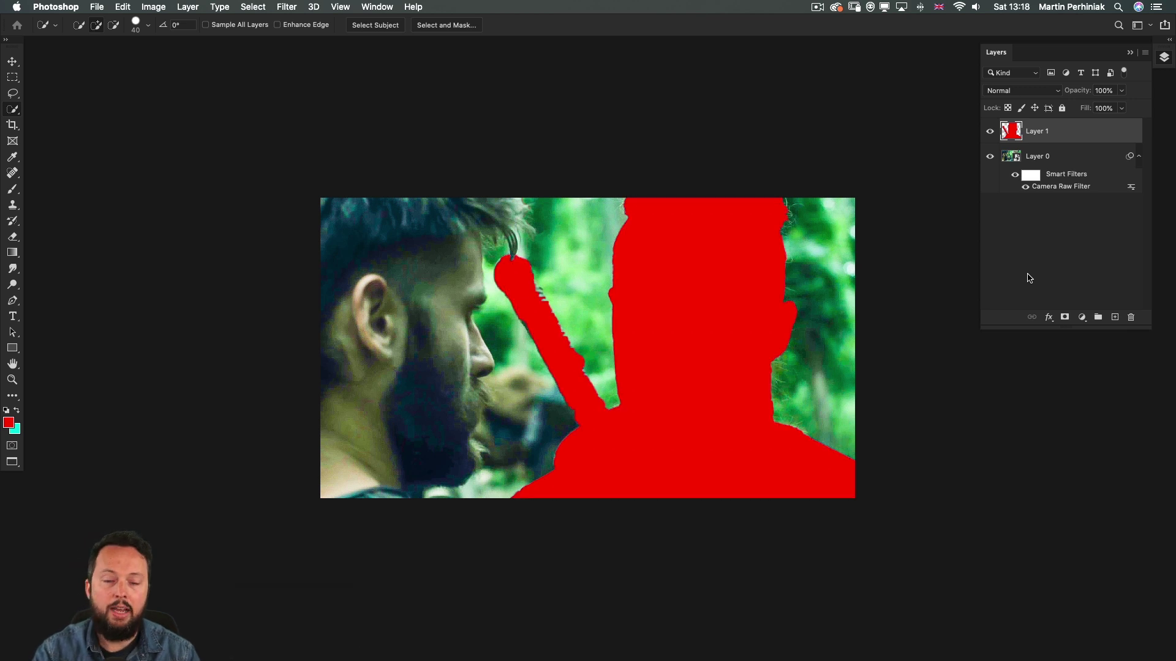
Step: Brush red over the jagged gaps along the red sword's edge
key("b")
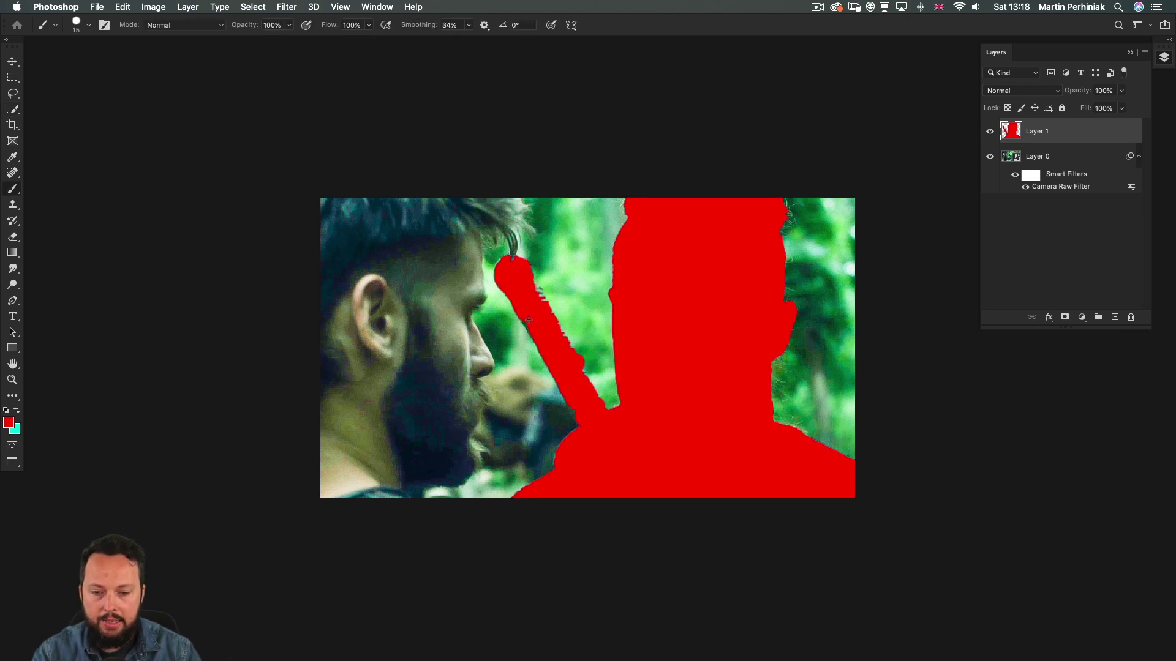
mouse_move(538, 290)
left_mouse_down()
mouse_move(542, 299)
mouse_move(532, 276)
mouse_move(556, 334)
left_mouse_up()
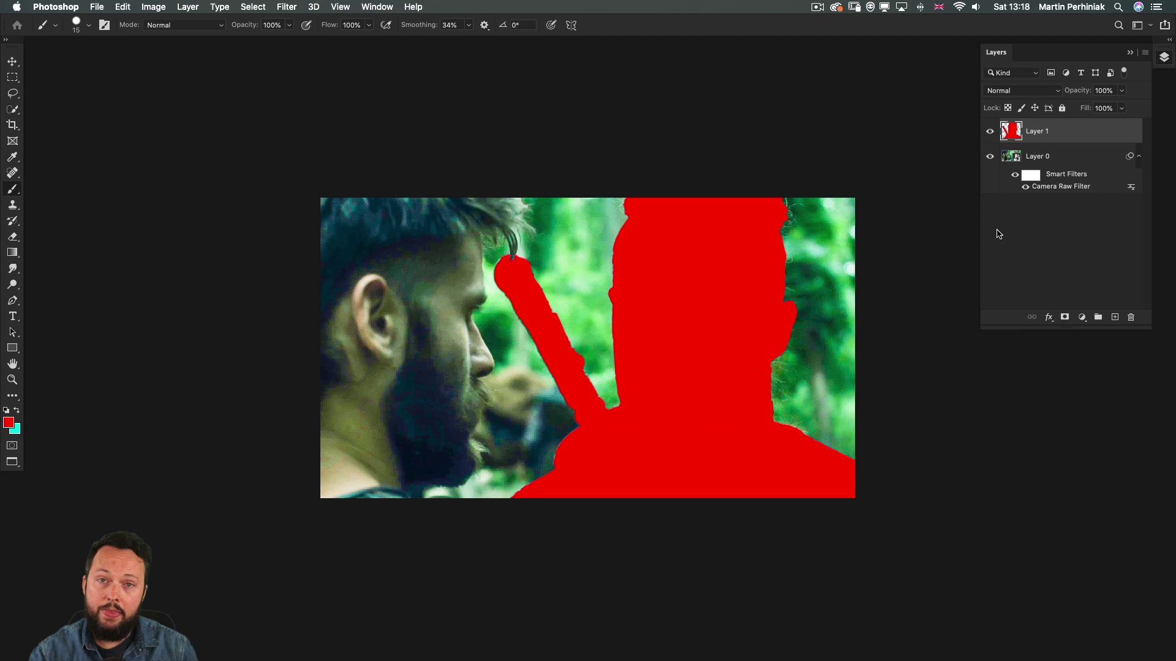
Step: Give Layer 1 a 13 px white Stroke positioned Outside through Layer Style
double_click(1076, 133)
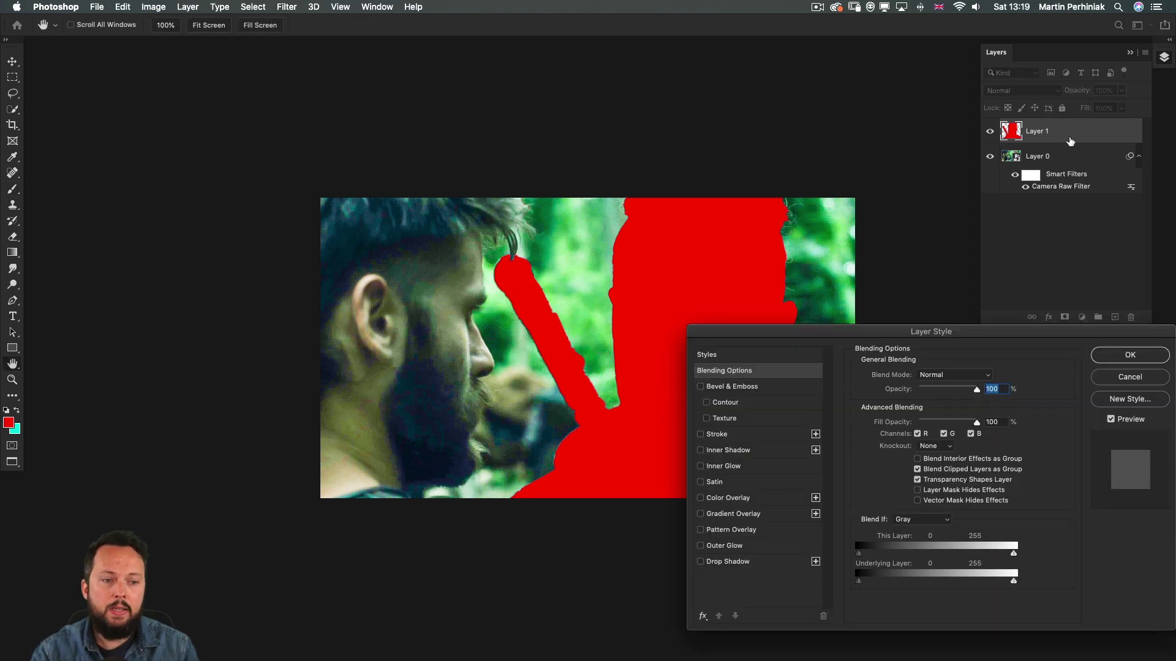
left_click_drag(931, 332, 884, 183)
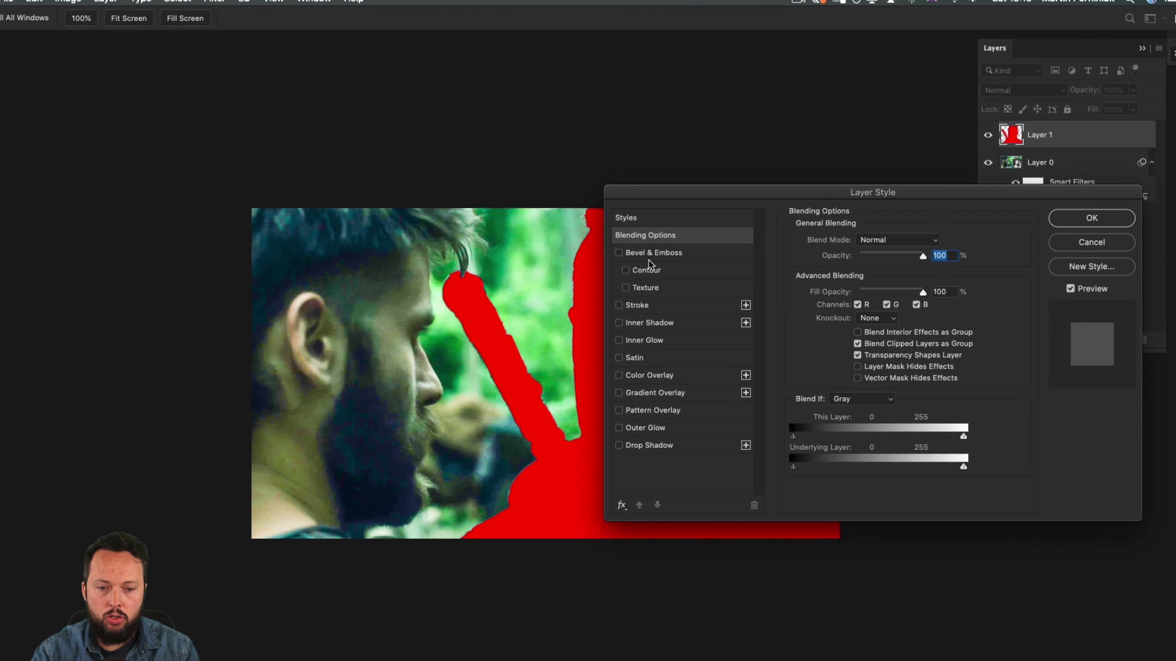
left_click(633, 305)
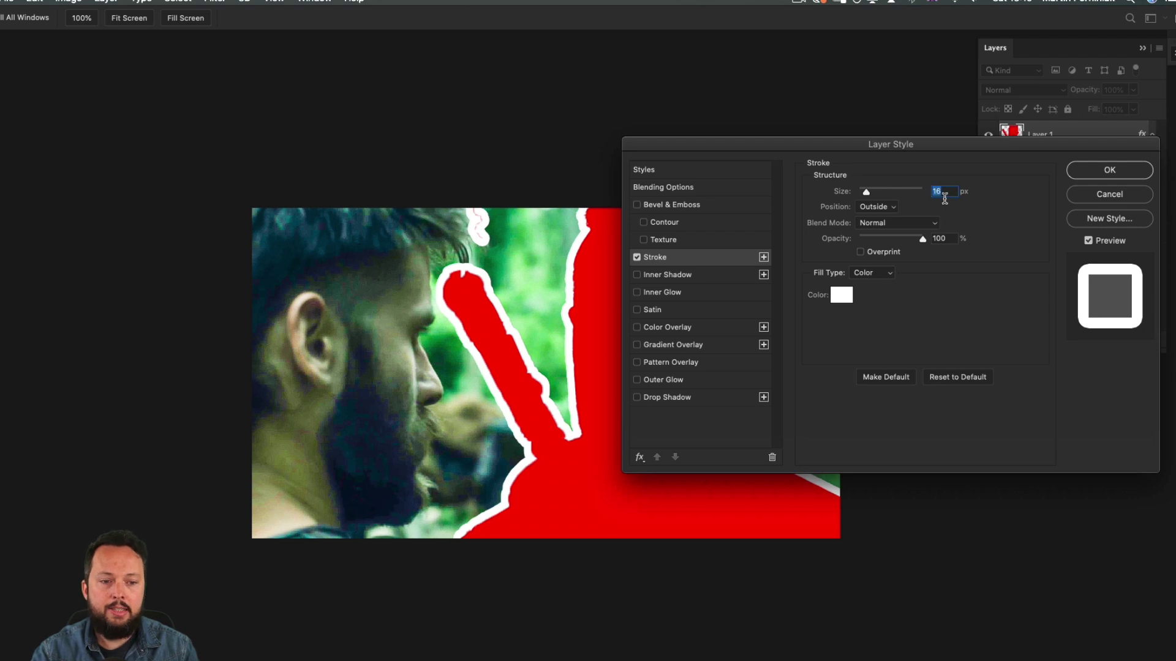
left_click(880, 207)
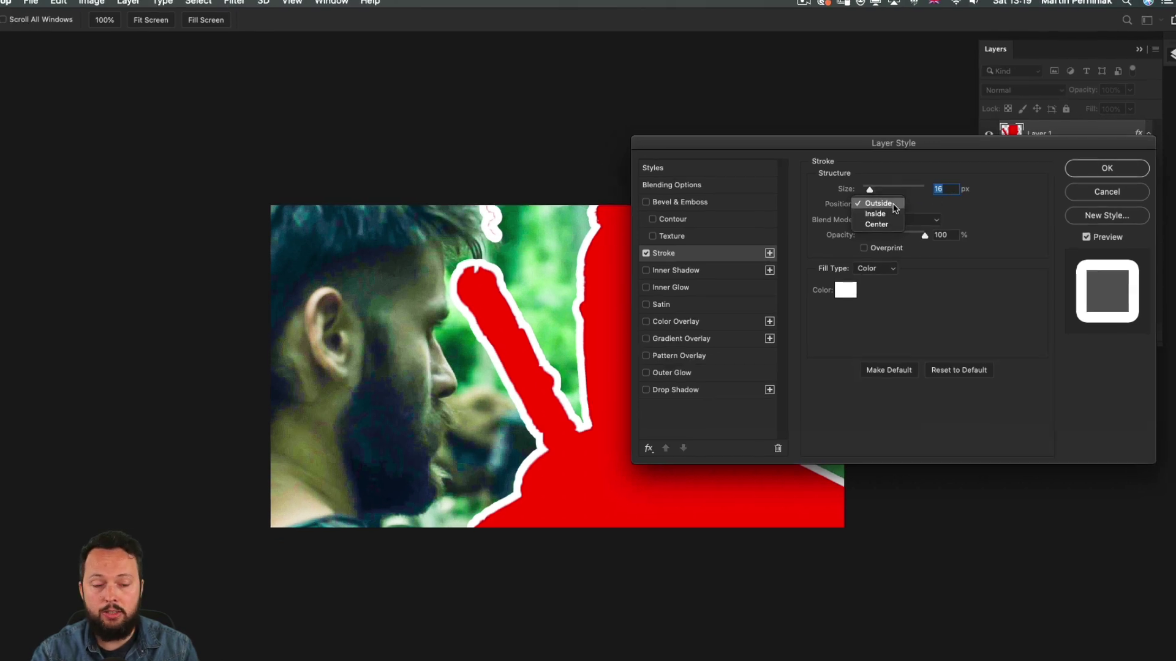
left_click(894, 203)
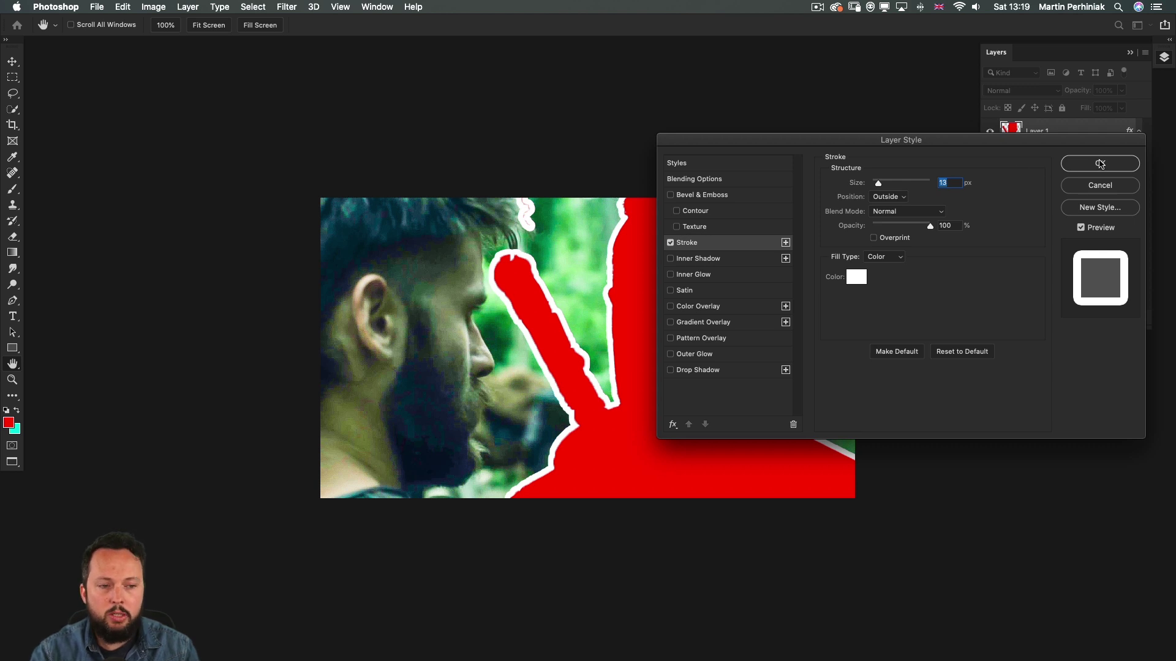
left_click(1101, 164)
key("b")
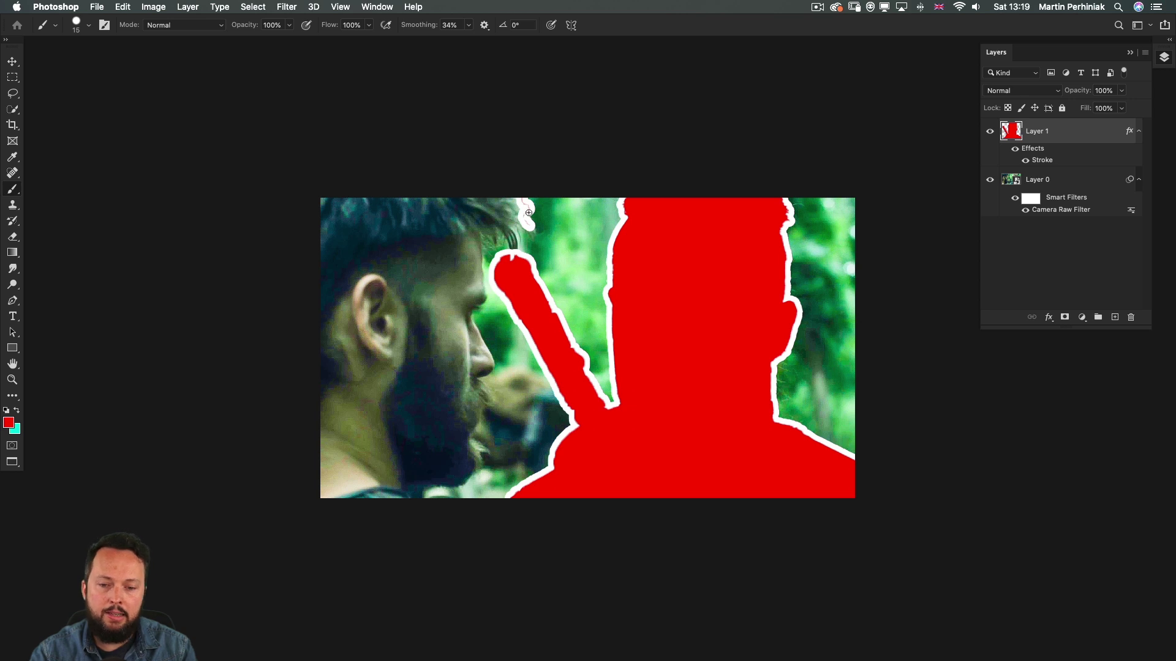
Step: Erase the stray white blob with a 134 px eraser, then lower Layer 1's Fill to 0%
key("e")
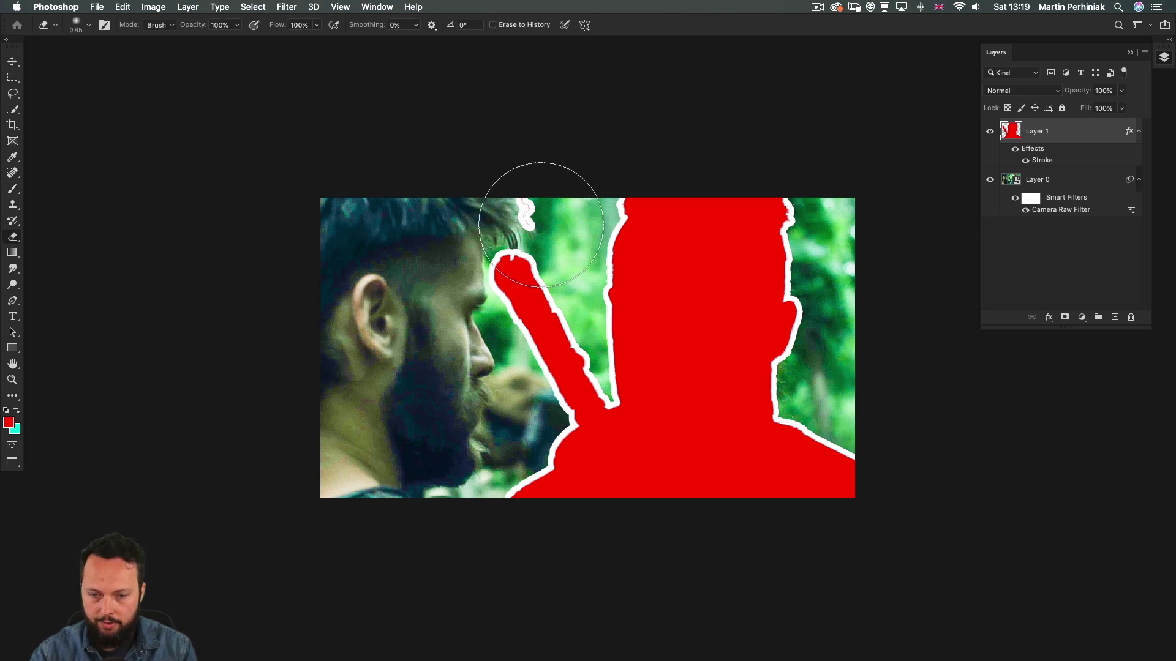
left_click_drag(542, 222, 531, 213)
left_click(530, 213)
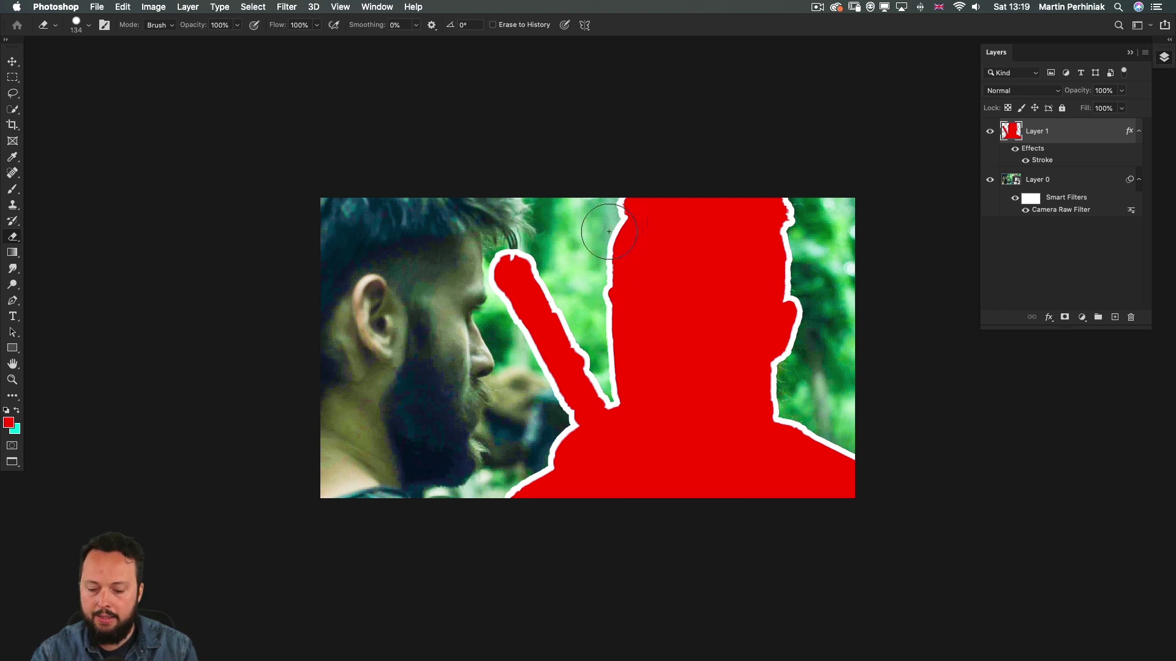
key("v")
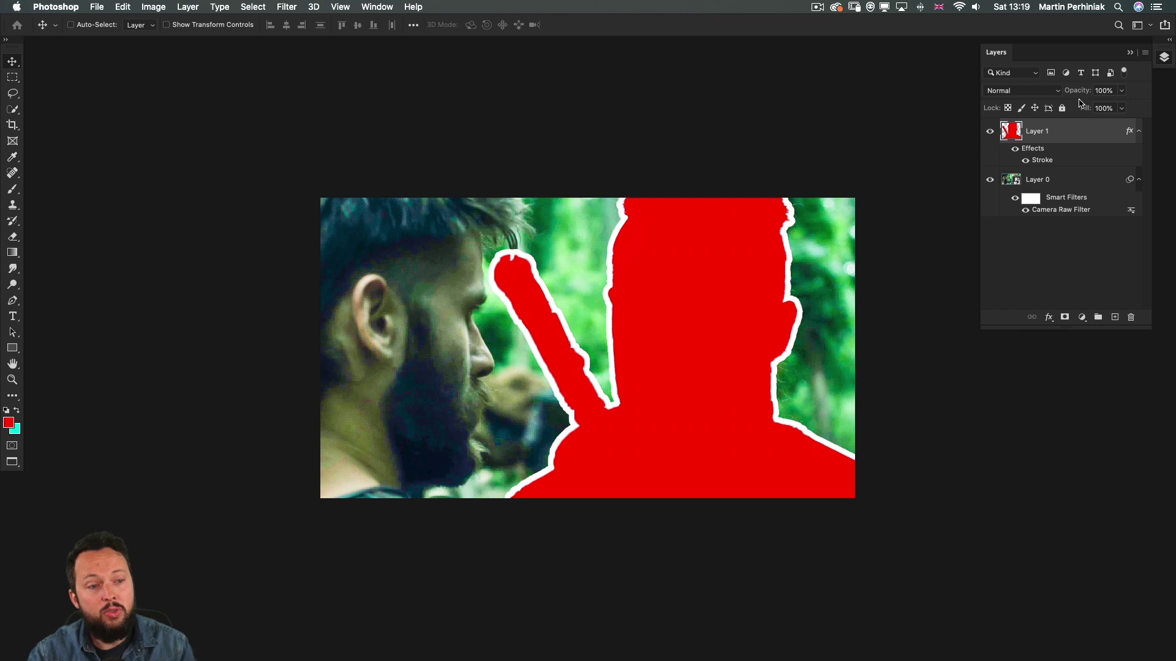
left_click_drag(1084, 108, 980, 124)
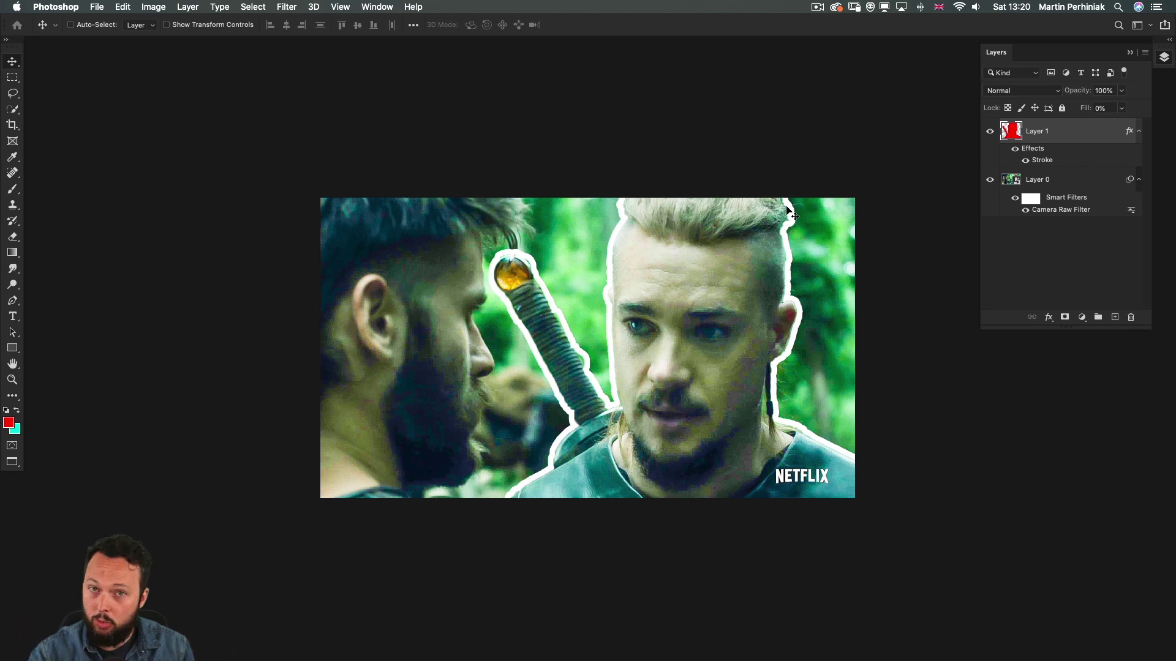
Step: Add a drop shadow to the outline: opacity 64%, size 18 px, angle -116°, distance 6 px
double_click(1080, 131)
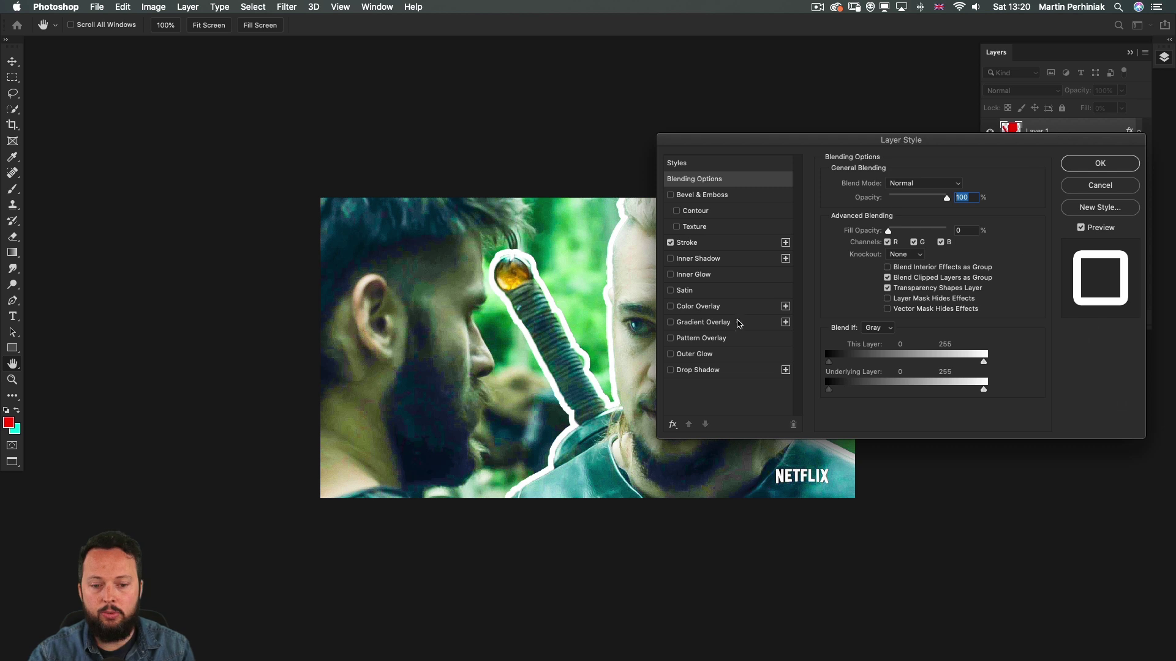
left_click(703, 371)
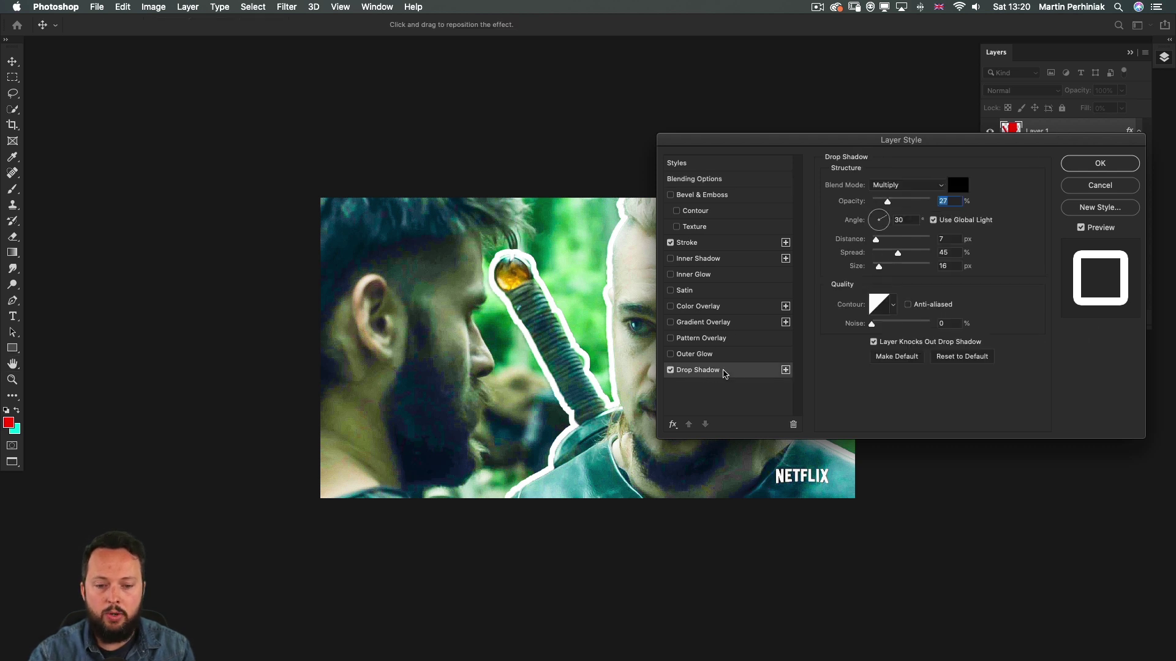
left_click_drag(770, 140, 932, 69)
left_click_drag(1049, 131, 1078, 132)
left_click_drag(1037, 169, 1043, 196)
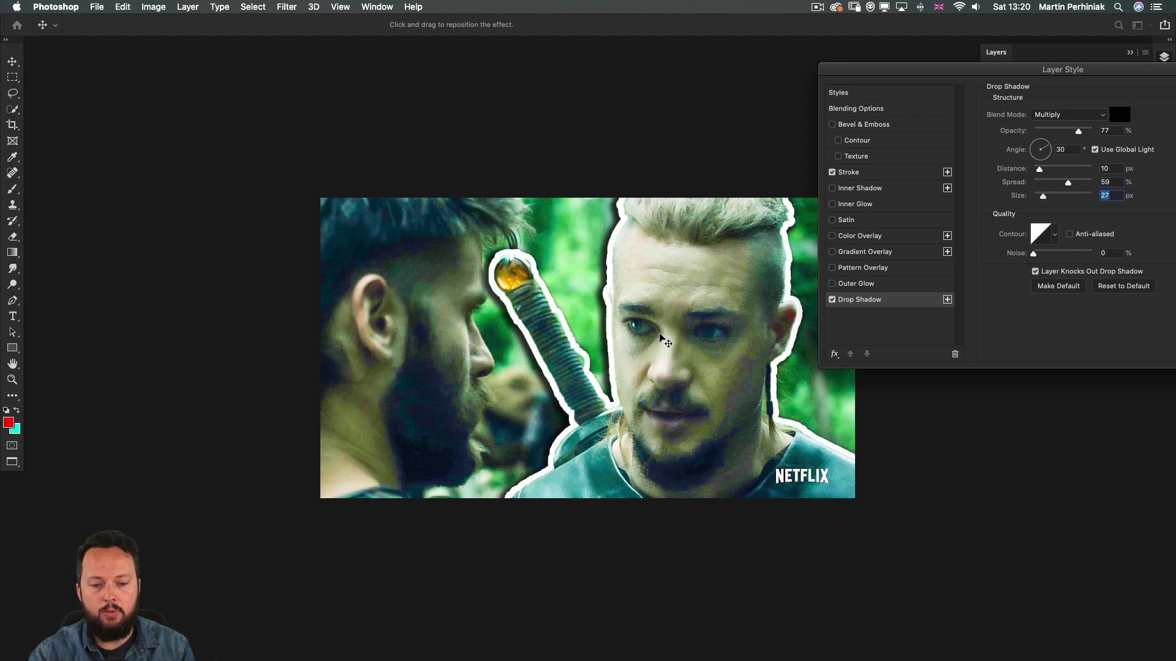
left_click_drag(621, 324, 623, 322)
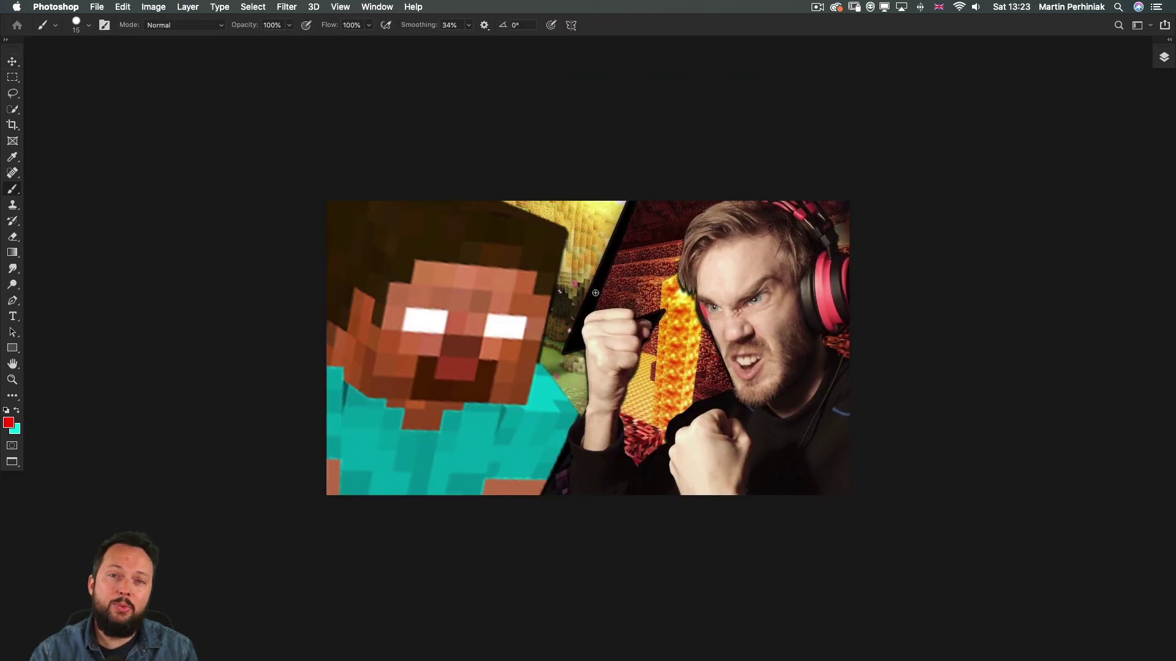
Step: Sketch a red double-headed arrow between the faces and circle both heads, then undo the circles
left_click_drag(570, 283, 666, 278)
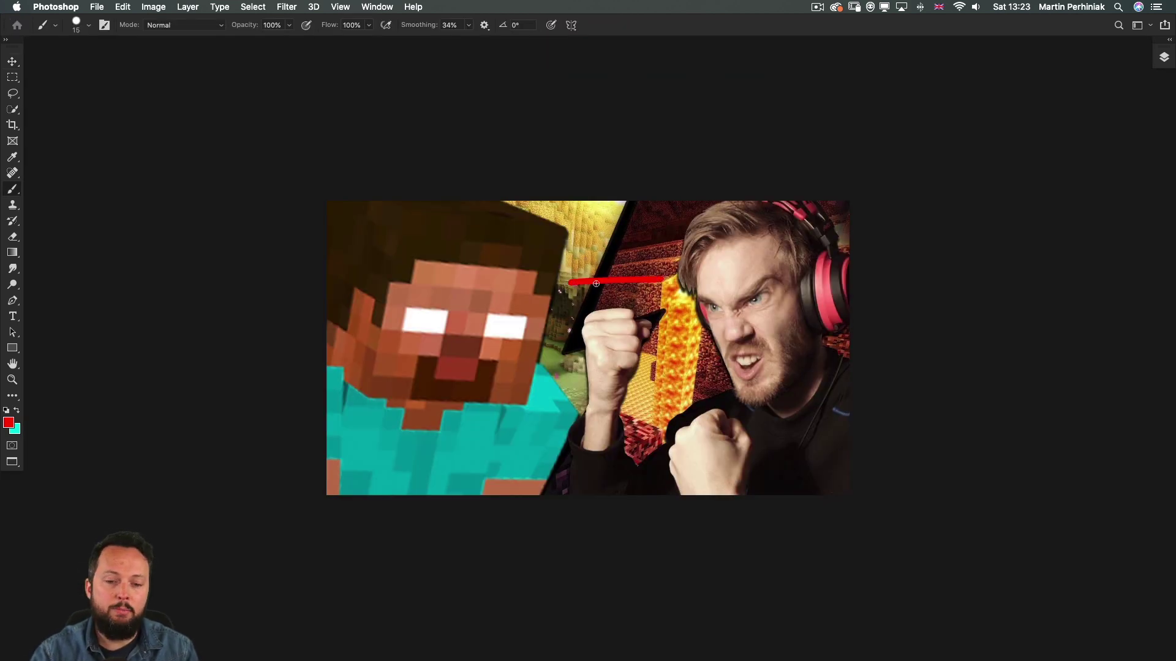
mouse_move(585, 272)
left_mouse_down()
mouse_move(559, 282)
mouse_move(586, 292)
left_mouse_up()
mouse_move(655, 267)
left_mouse_down()
mouse_move(671, 273)
mouse_move(652, 291)
left_mouse_up()
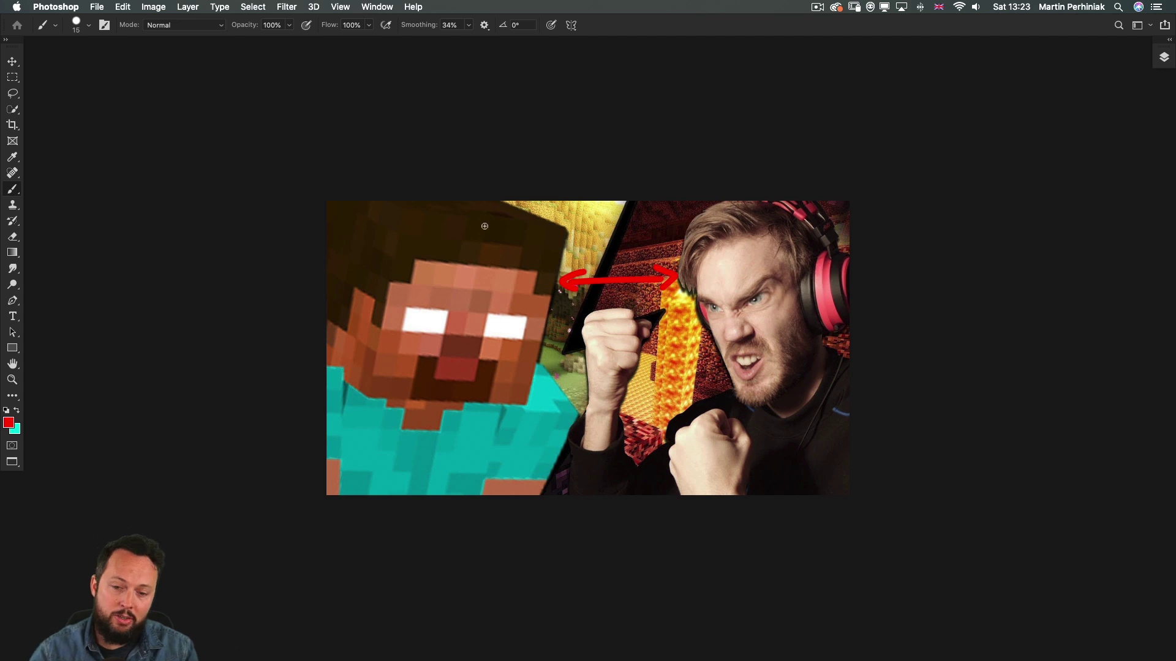
mouse_move(489, 256)
left_mouse_down()
mouse_move(490, 399)
mouse_move(537, 313)
left_mouse_up()
left_click_drag(797, 245, 769, 392)
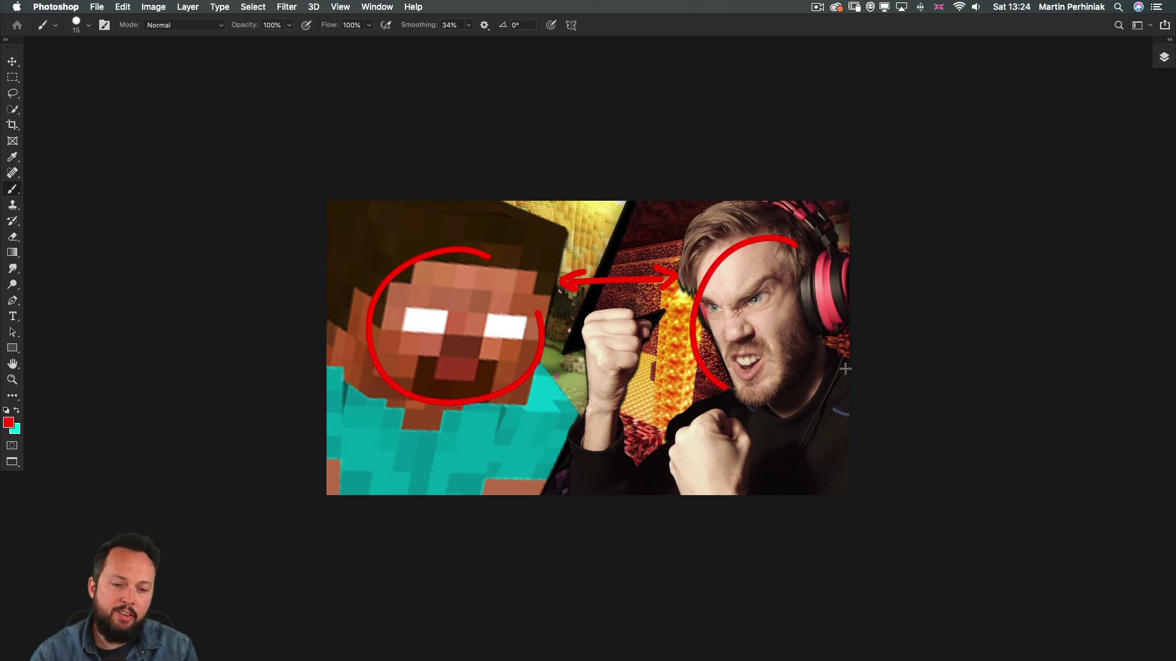
key("super+z")
key("super+z")
Step: Try and undo a red zigzag and arch, then paint angry red eyebrows over the man's eyes
mouse_move(662, 169)
left_mouse_down()
mouse_move(568, 376)
mouse_move(667, 340)
mouse_move(551, 537)
left_mouse_up()
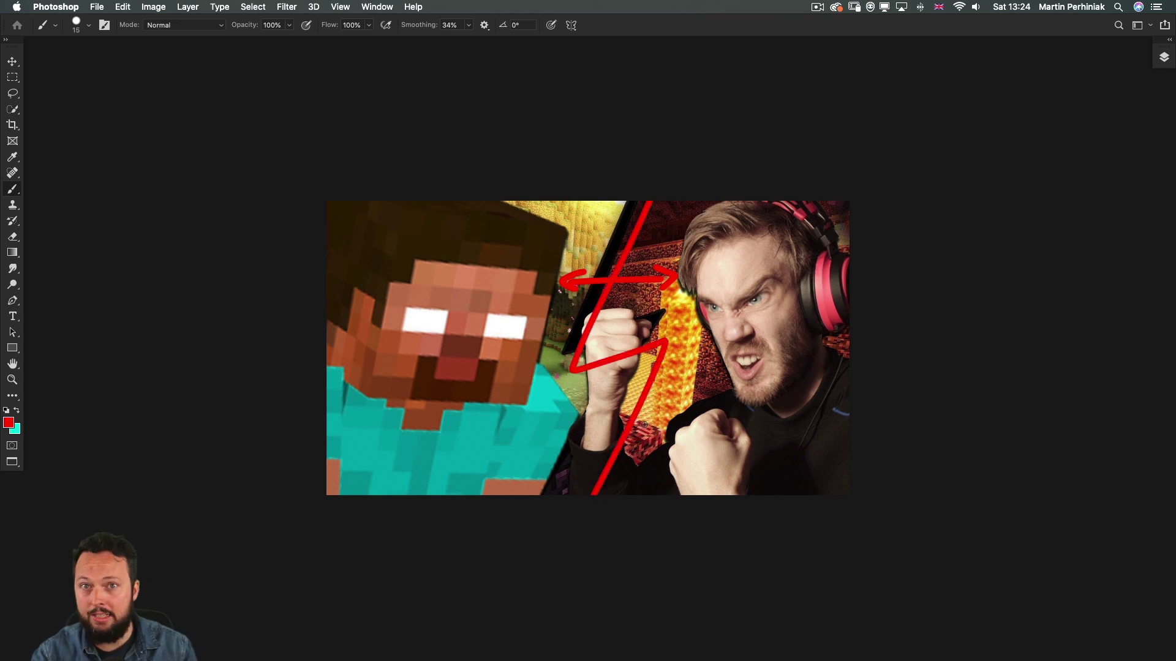
key("super+z")
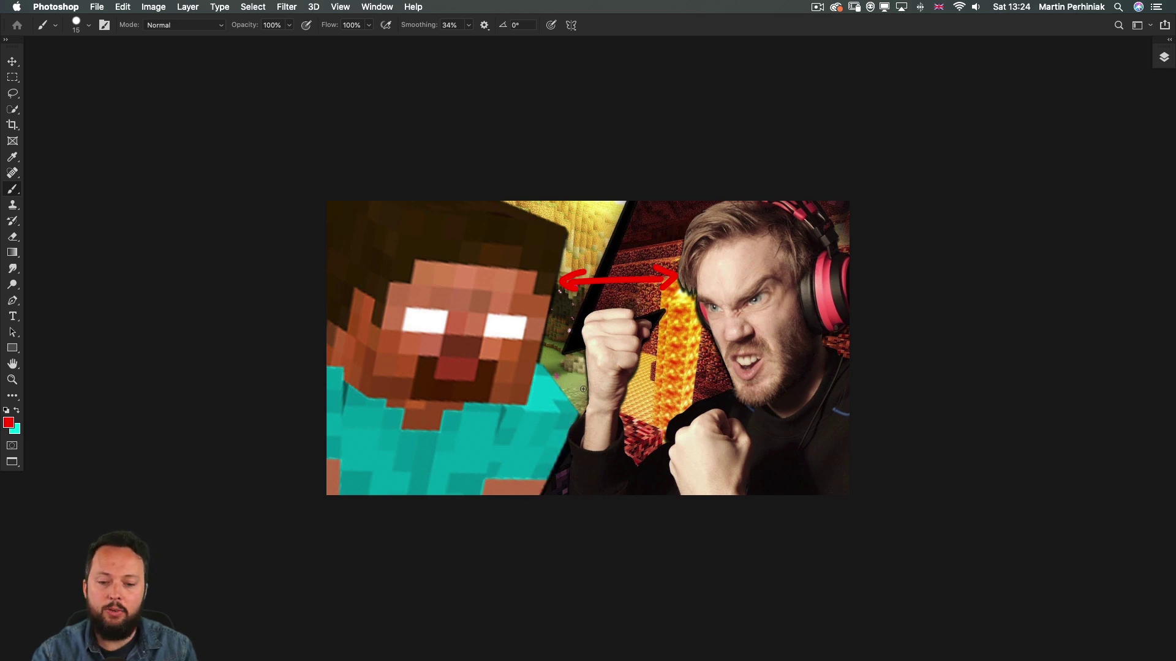
mouse_move(582, 392)
left_mouse_down()
mouse_move(577, 308)
mouse_move(650, 363)
left_mouse_up()
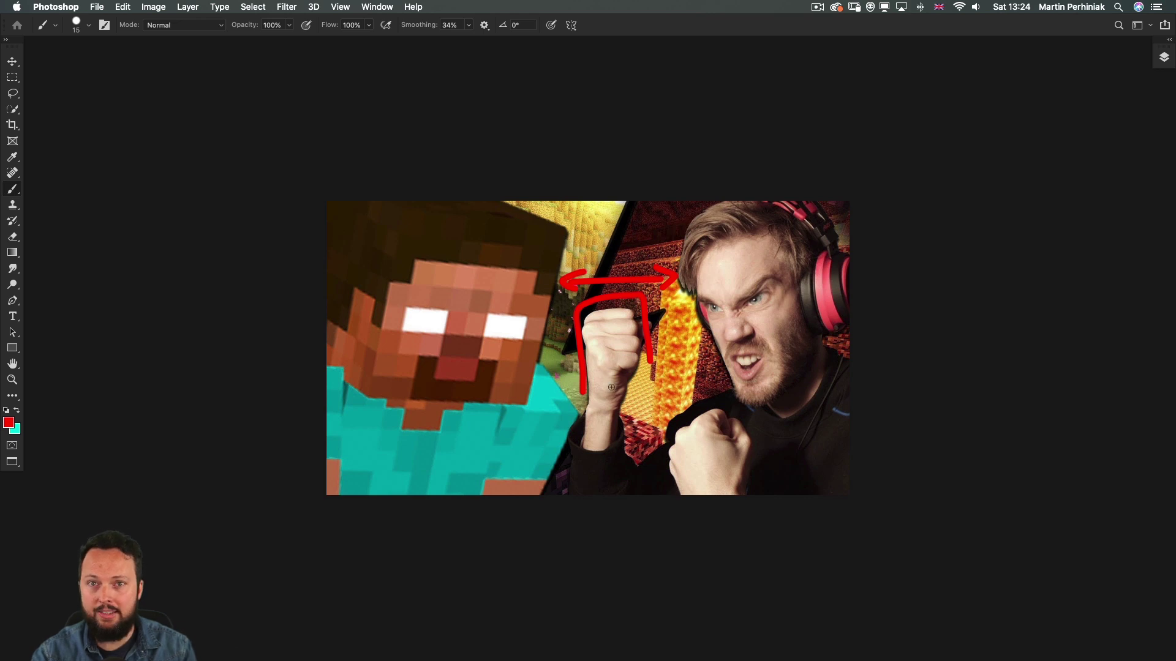
key("super+z")
key("super+z")
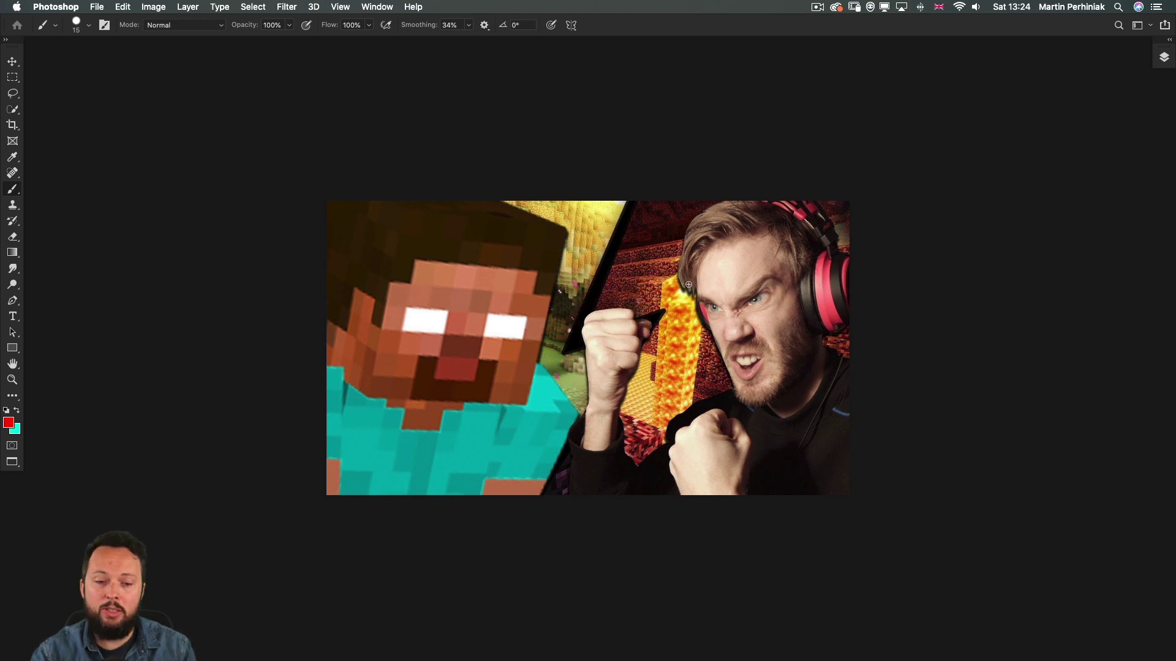
mouse_move(692, 277)
left_mouse_down()
mouse_move(728, 301)
mouse_move(778, 262)
left_mouse_up()
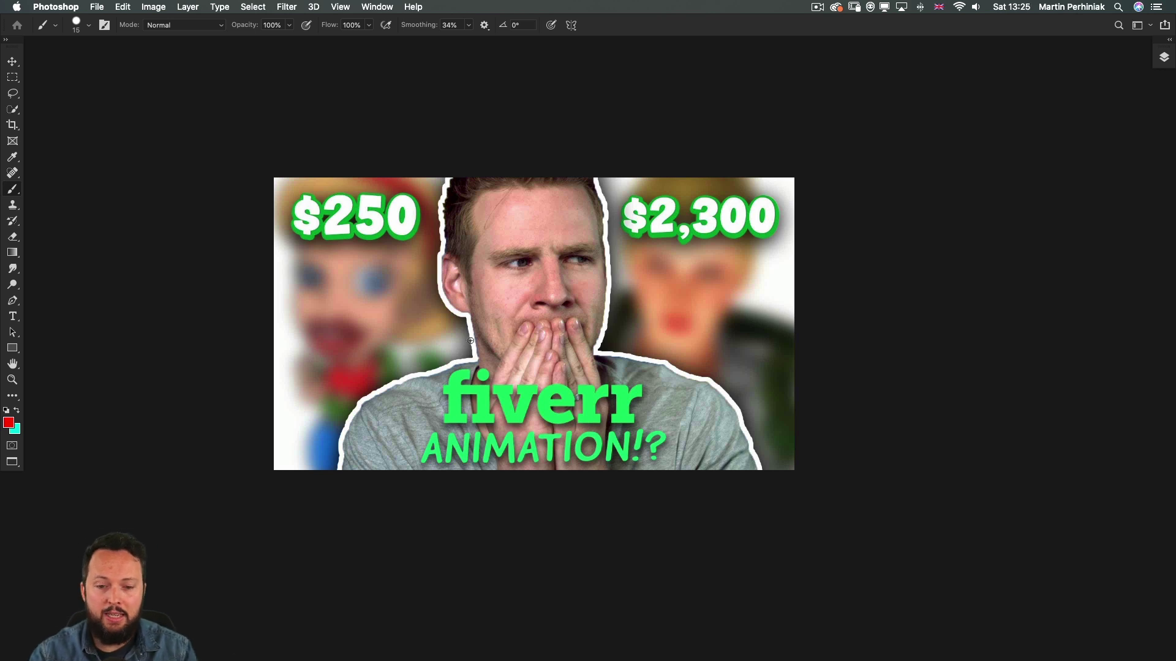
key("x")
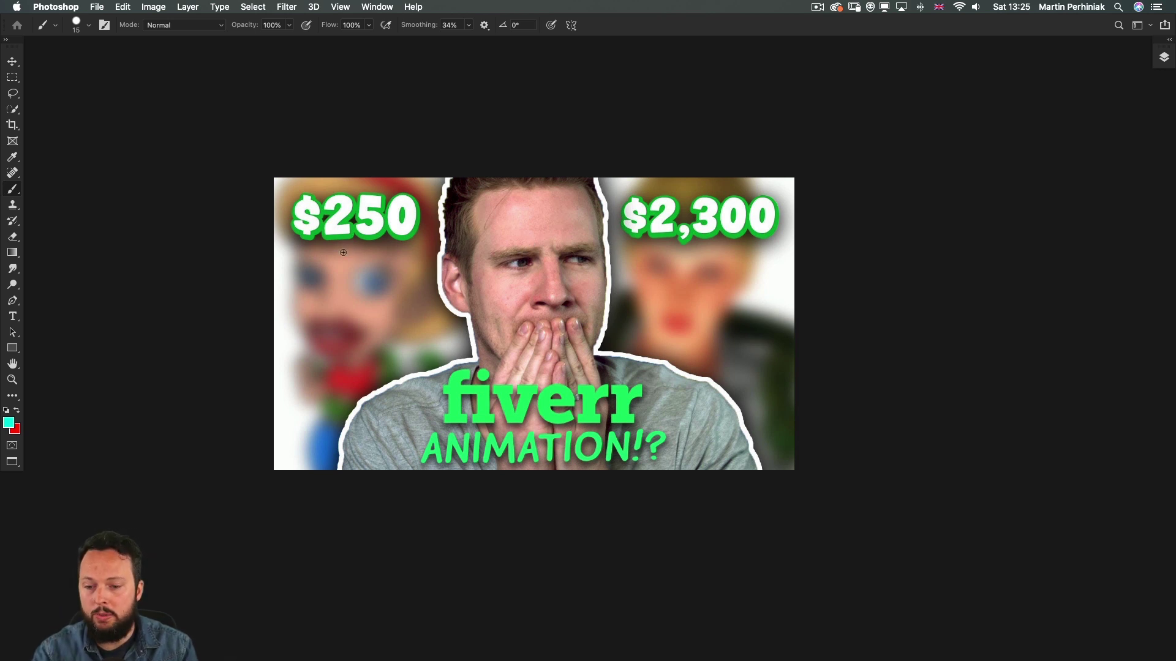
left_click_drag(329, 259, 381, 332)
left_click_drag(386, 271, 323, 326)
key("x")
left_click_drag(683, 266, 742, 329)
left_click_drag(738, 276, 681, 327)
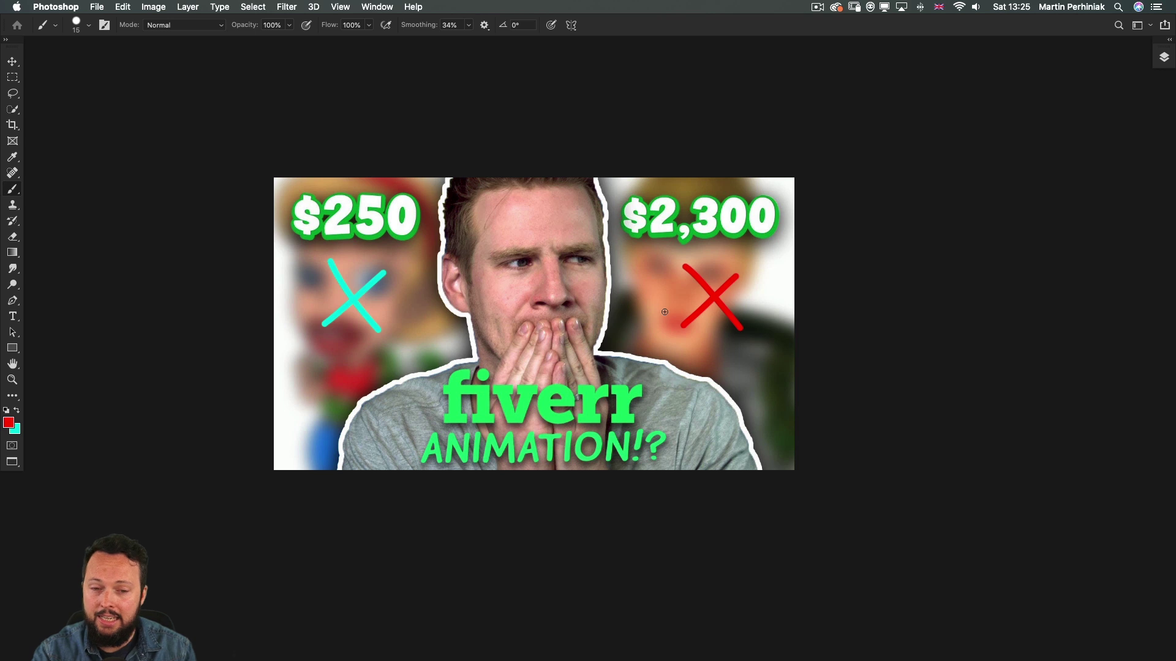
key("super+z")
key("super+z")
key("super+z")
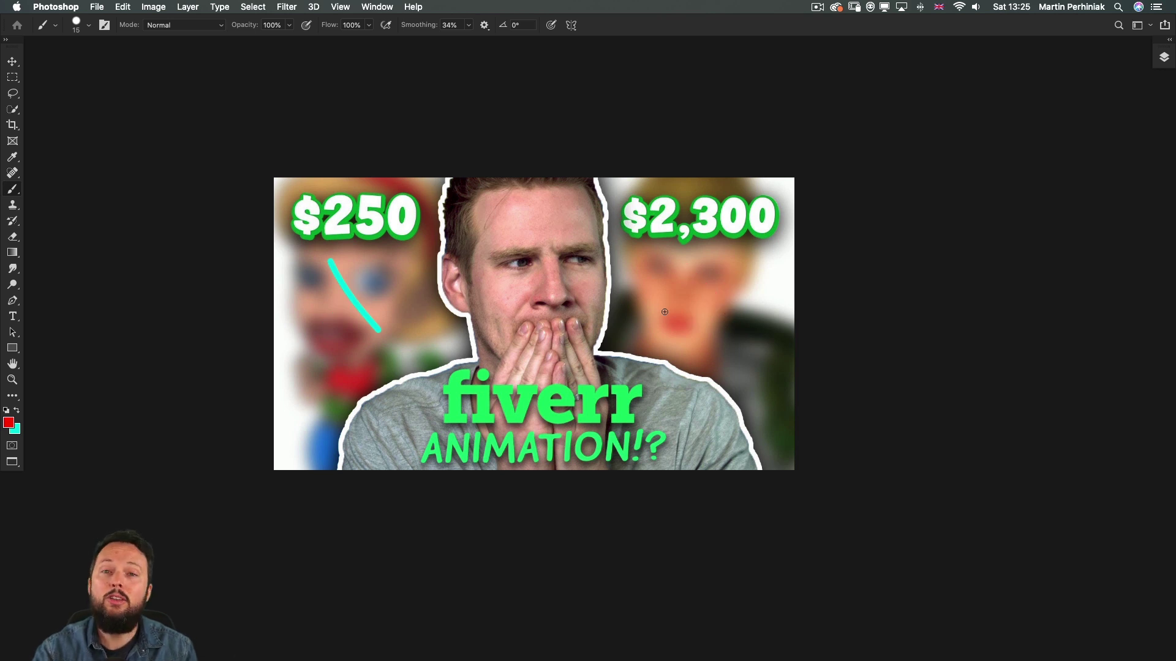
key("super+z")
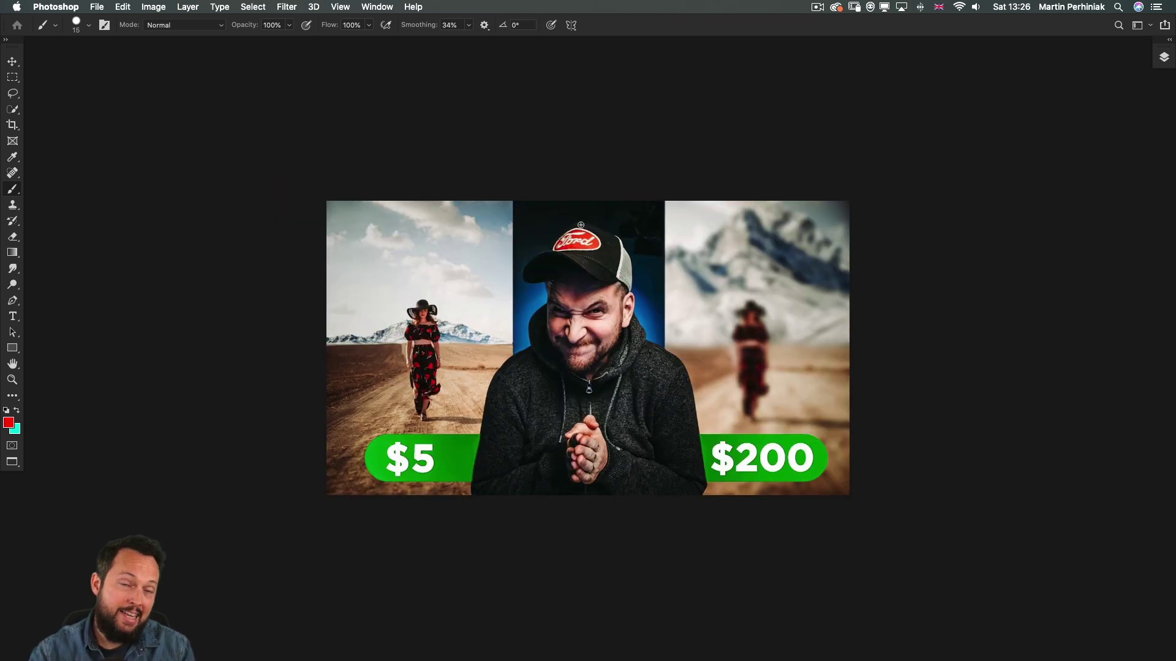
Step: Paint a red curved arrow toward the woman and a red zigzag on the blurred right panel
mouse_move(564, 207)
left_mouse_down()
mouse_move(529, 214)
mouse_move(461, 274)
mouse_move(459, 296)
left_mouse_up()
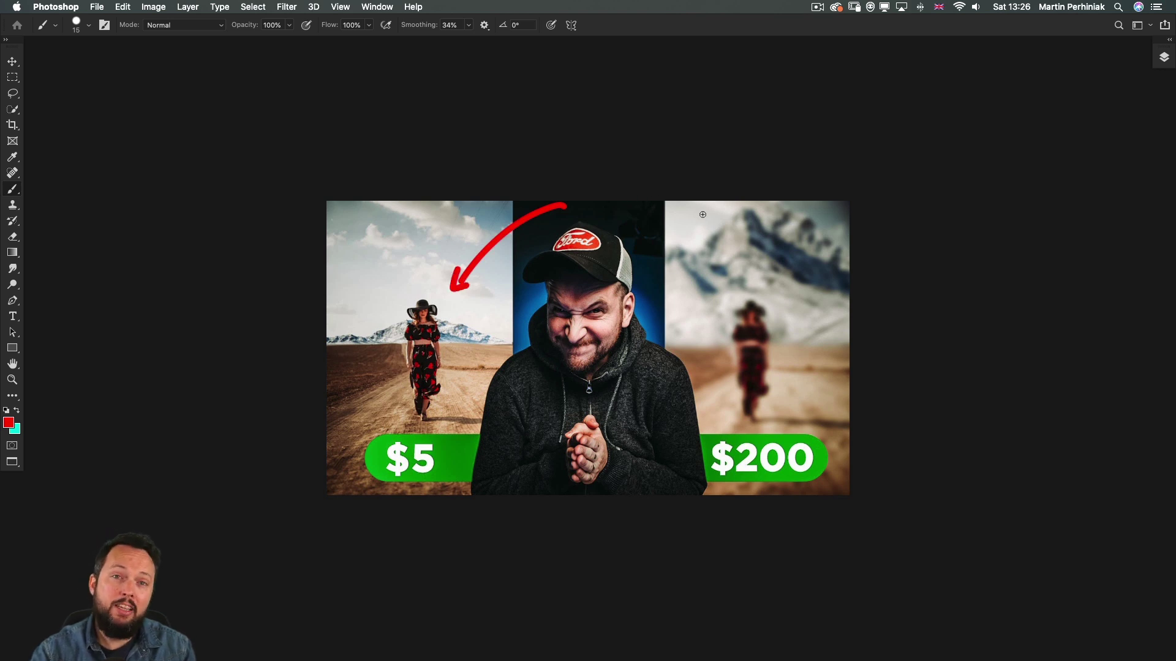
mouse_move(692, 230)
left_mouse_down()
mouse_move(745, 213)
mouse_move(822, 232)
mouse_move(821, 333)
left_mouse_up()
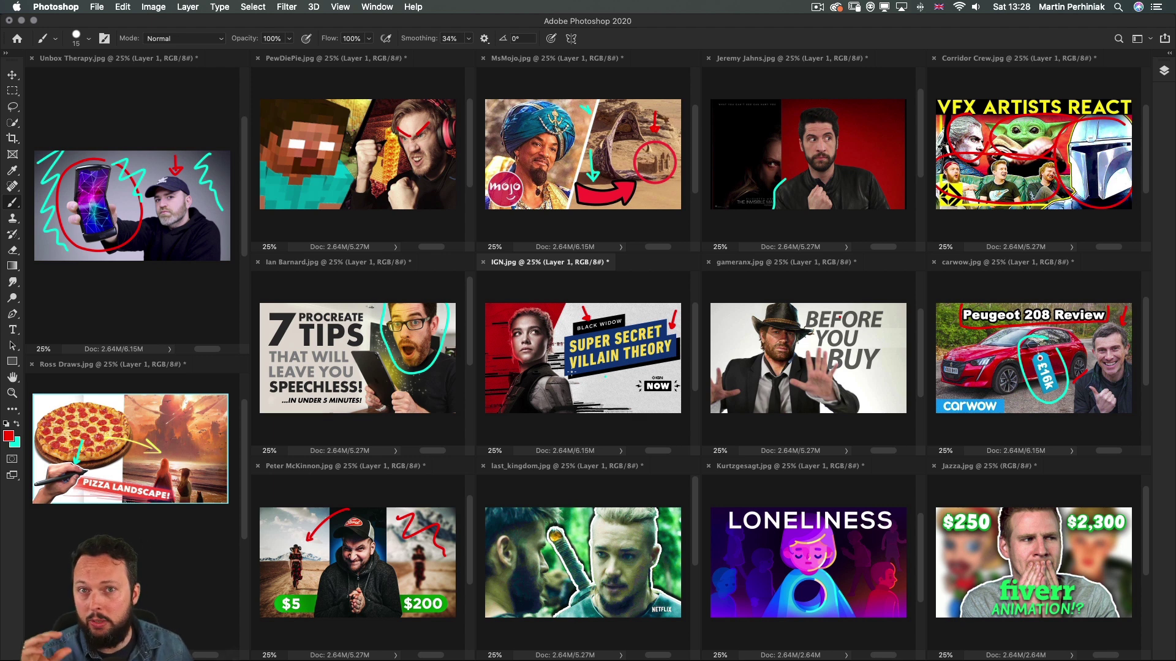
Step: Marquee-select the lower-right areas of the phone-unboxing and 7 TIPS thumbnails
key("m")
key("ctrl+Tab")
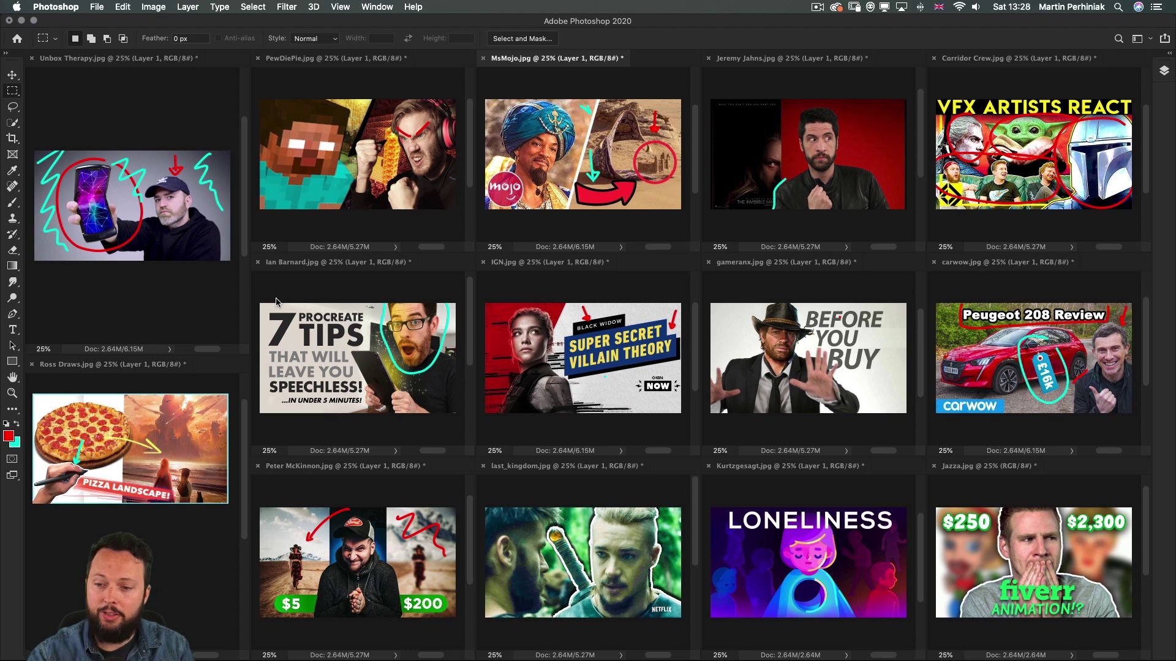
left_click(174, 248)
left_click_drag(169, 234, 230, 260)
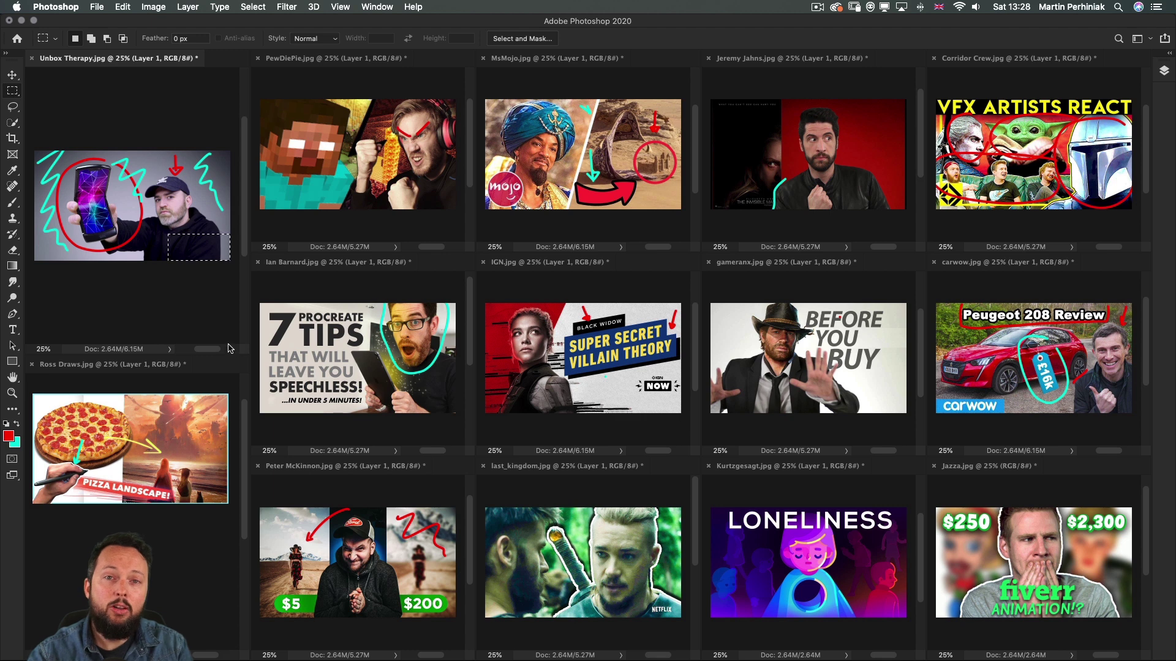
left_click(423, 392)
left_click_drag(392, 388, 456, 432)
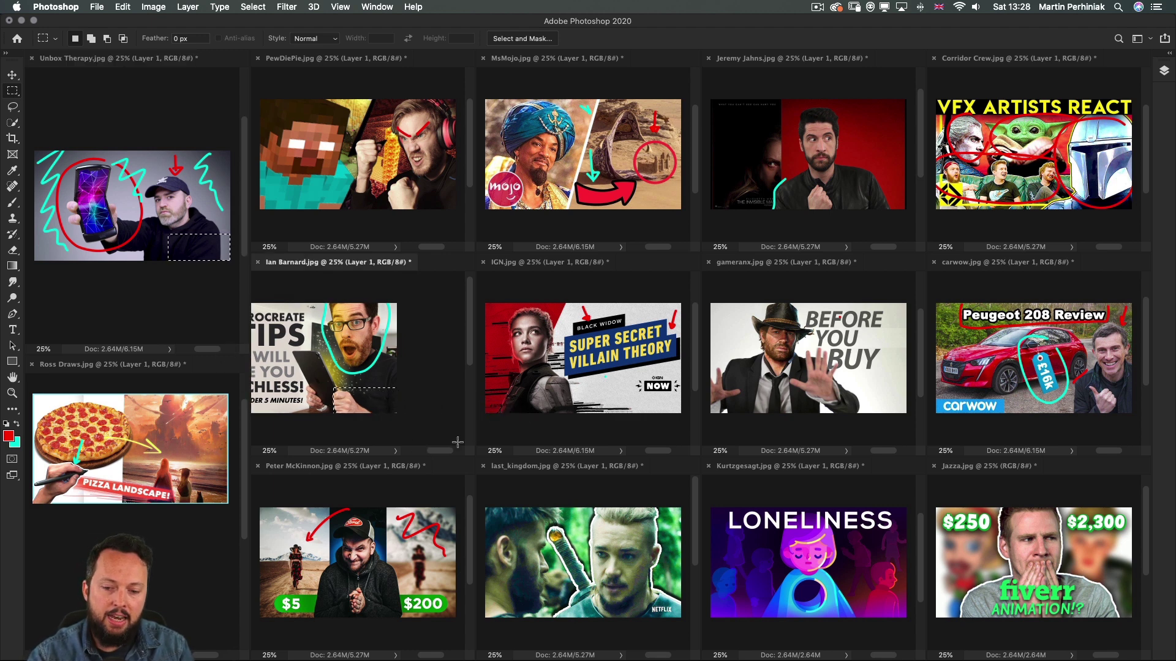
Step: Select the IGN thumbnail's lower-right corner, preview it in Quick Mask, then marquee the $200 badge
left_click(609, 401)
left_click_drag(609, 392, 726, 404)
key("q")
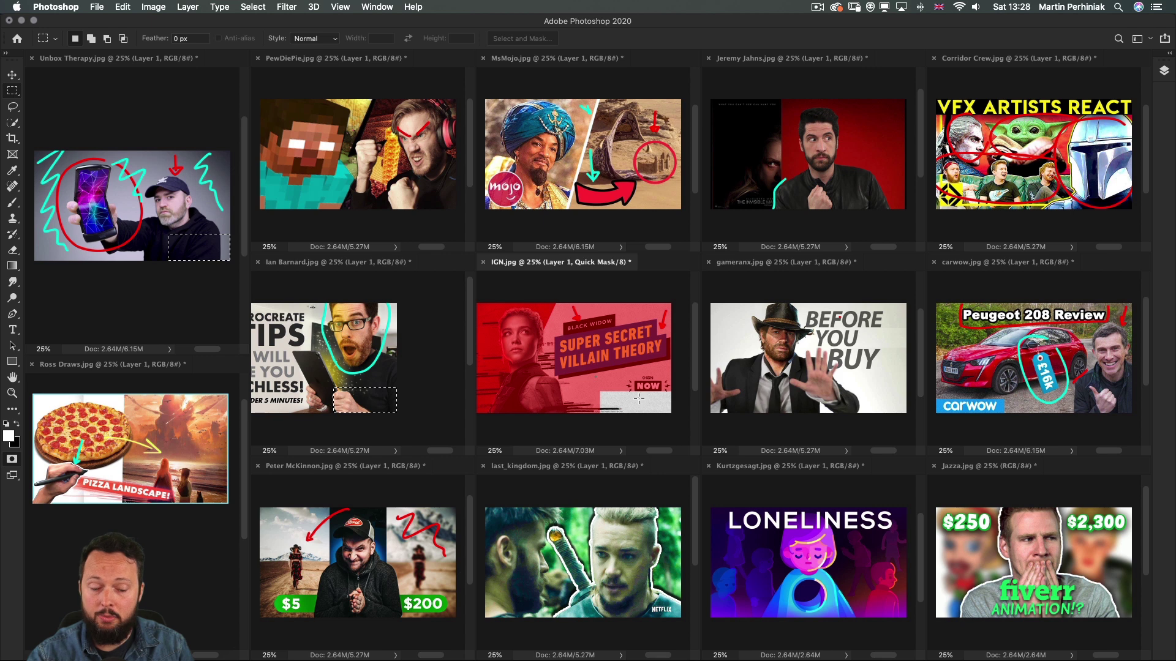
key("q")
left_click(431, 590)
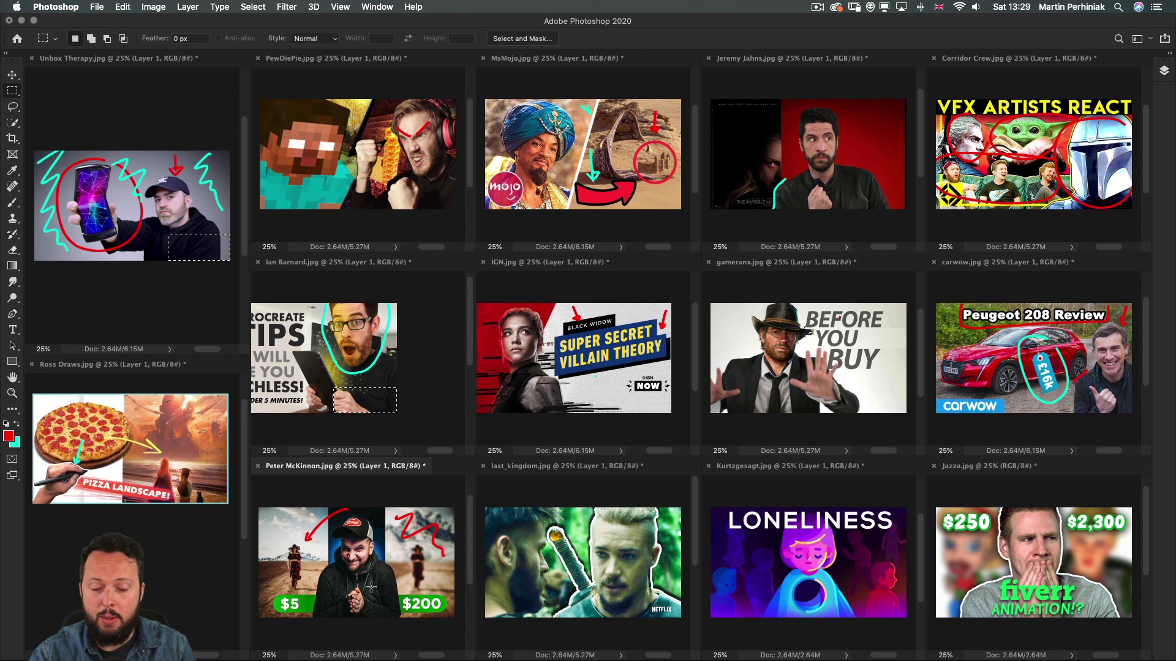
left_click_drag(412, 593, 454, 618)
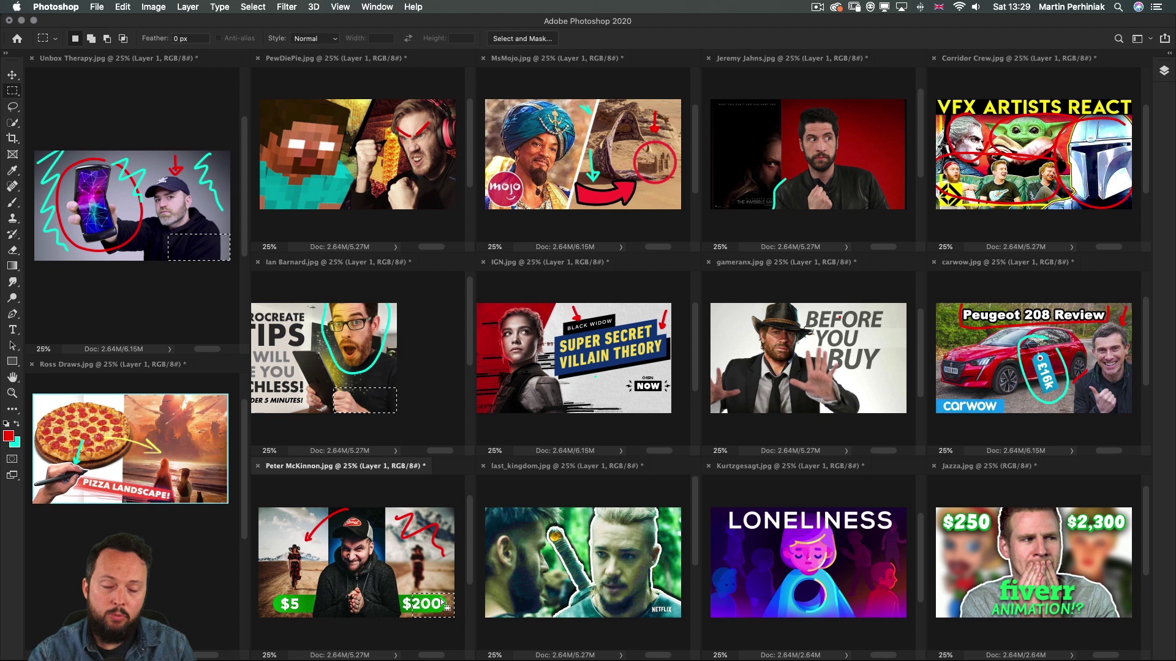